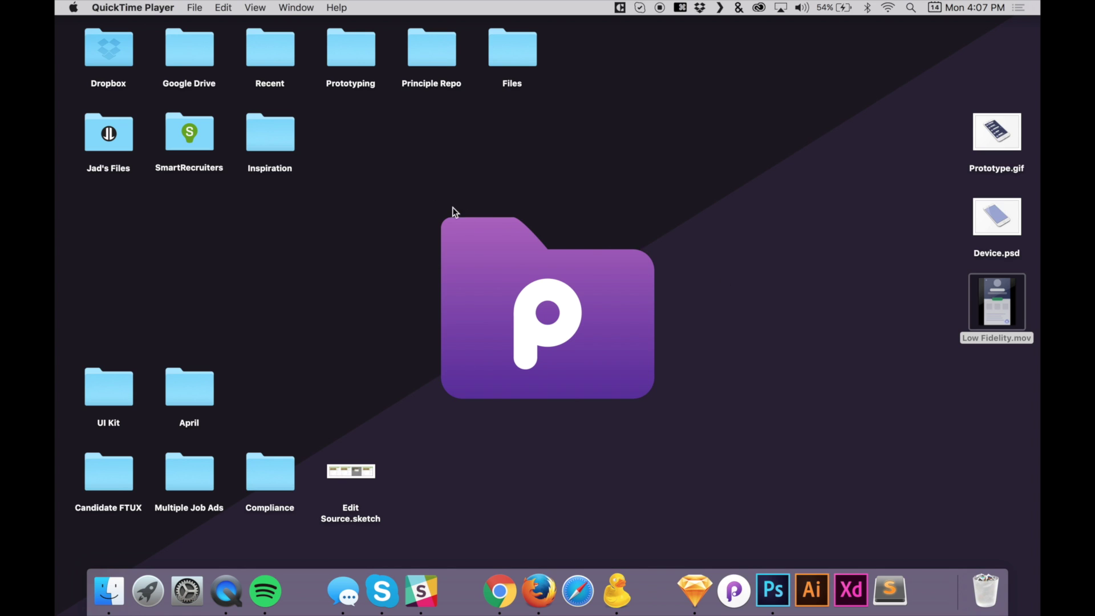
Step: Switch to Finder and Quick Look preview Low Fidelity.mov from the desktop
key(super+q)
click(968, 364)
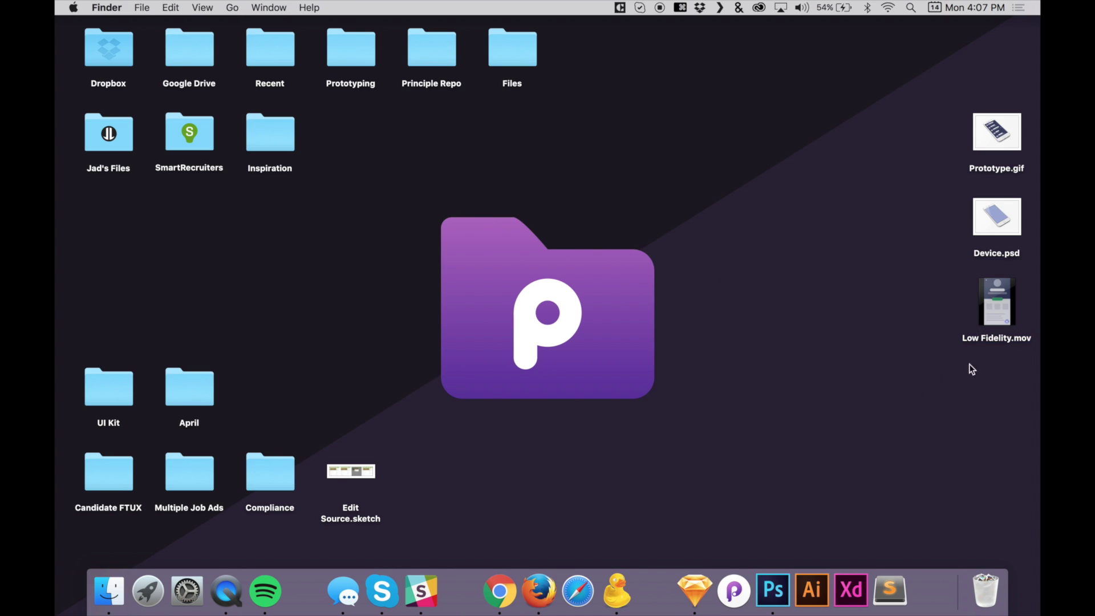
click(1016, 343)
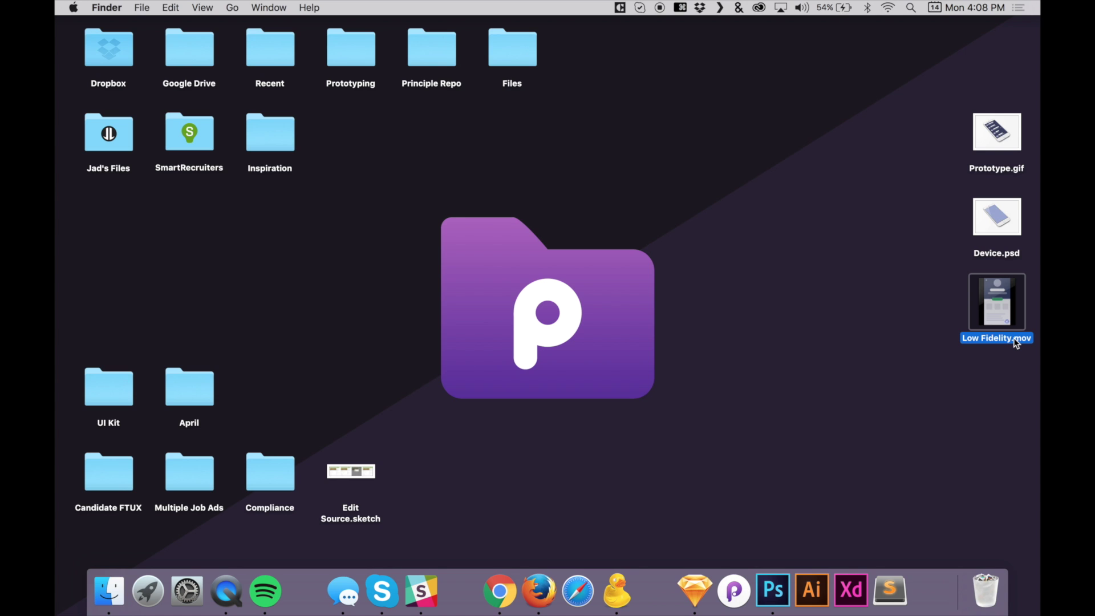
key(space)
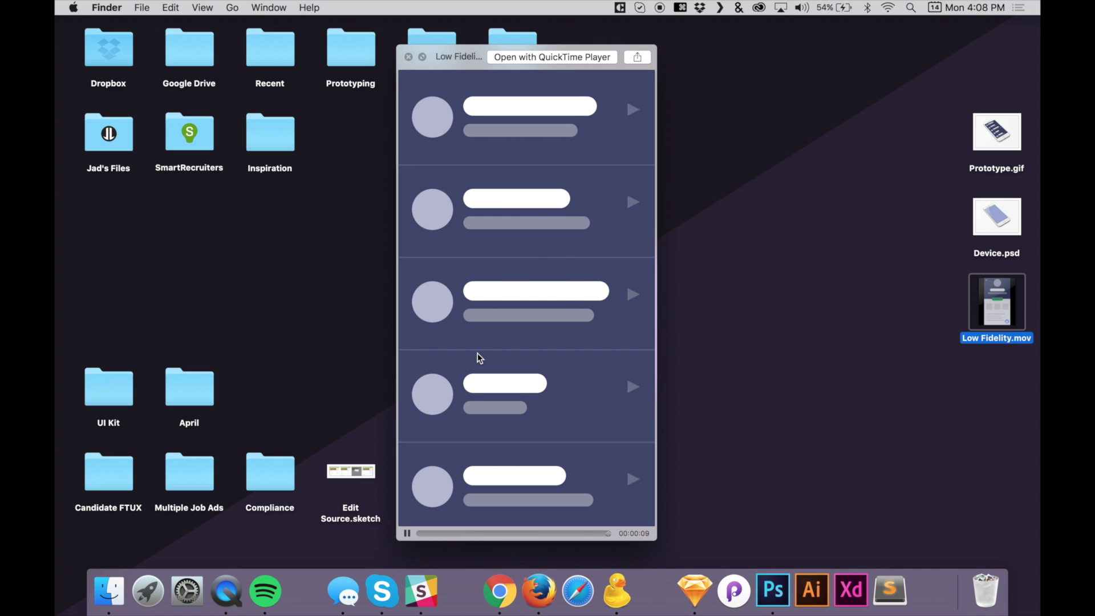
click(406, 533)
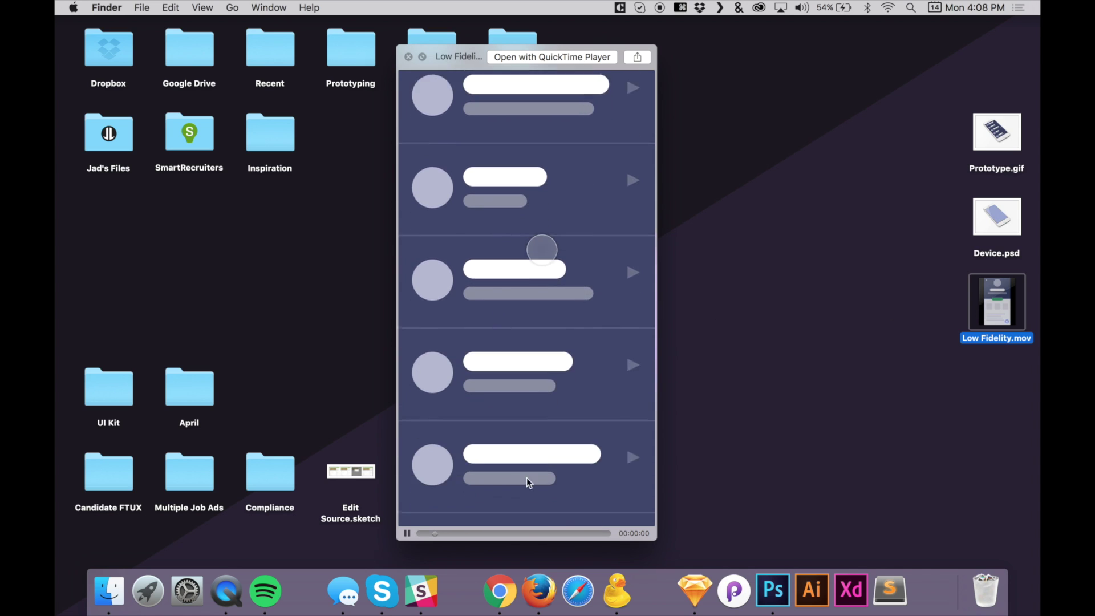
key(space)
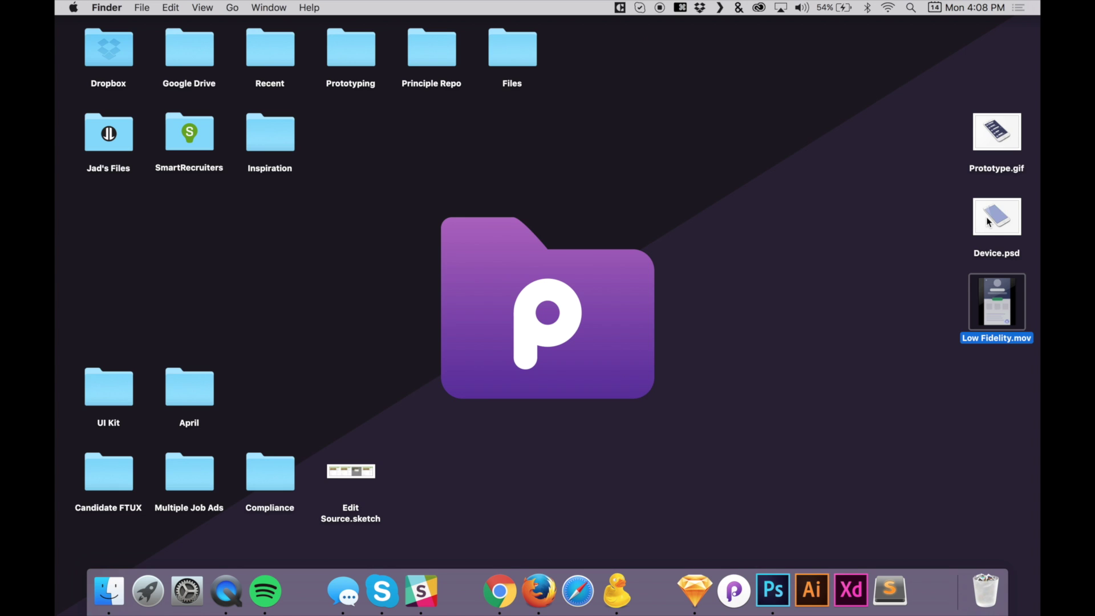
click(988, 221)
key(space)
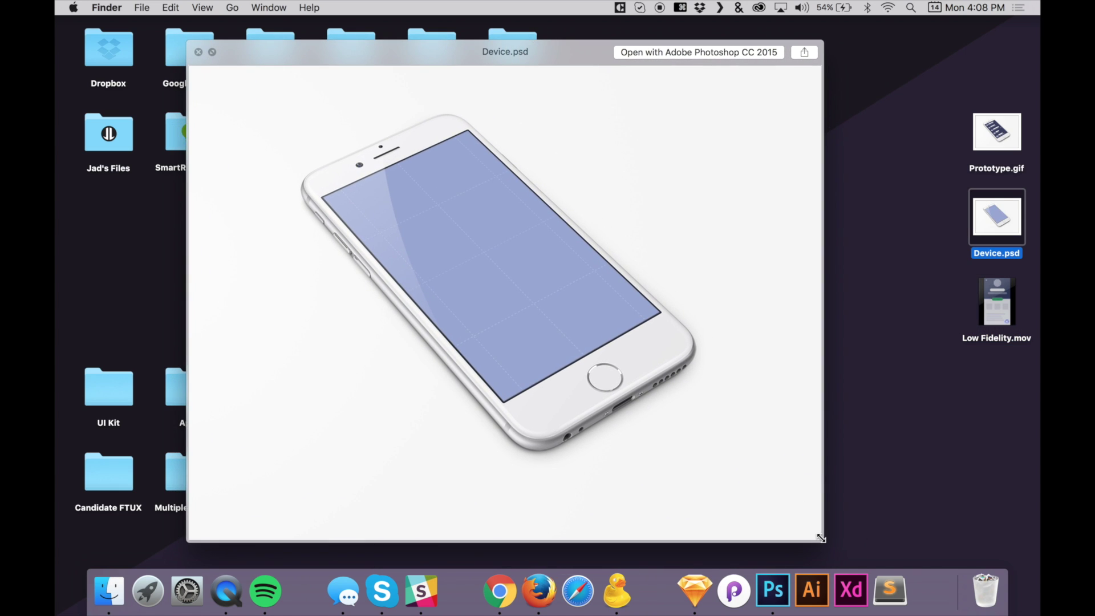
drag(822, 540, 822, 476)
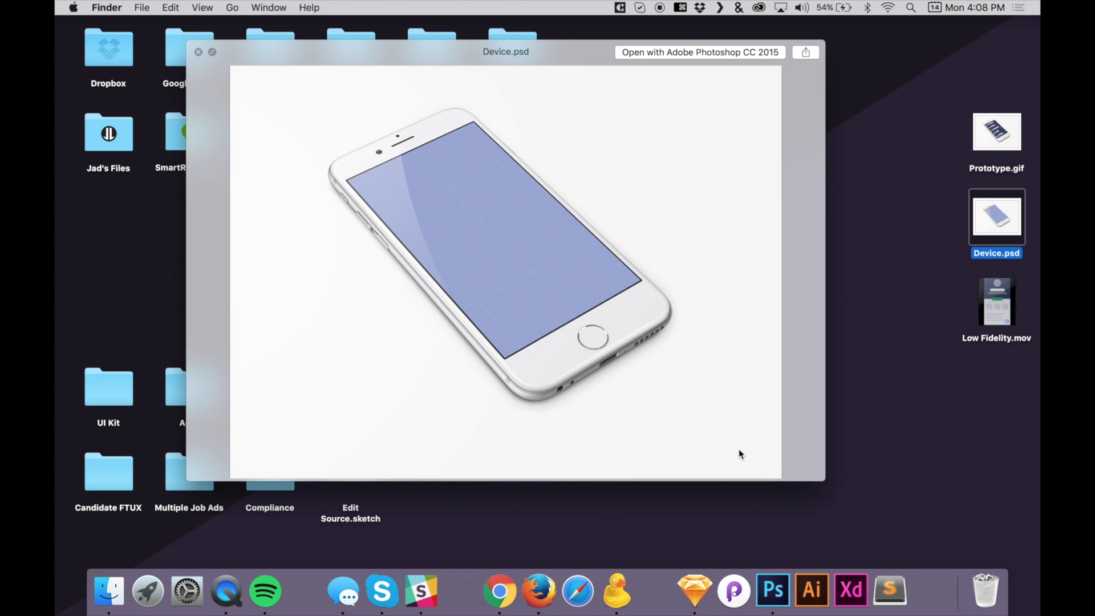
drag(569, 56, 572, 71)
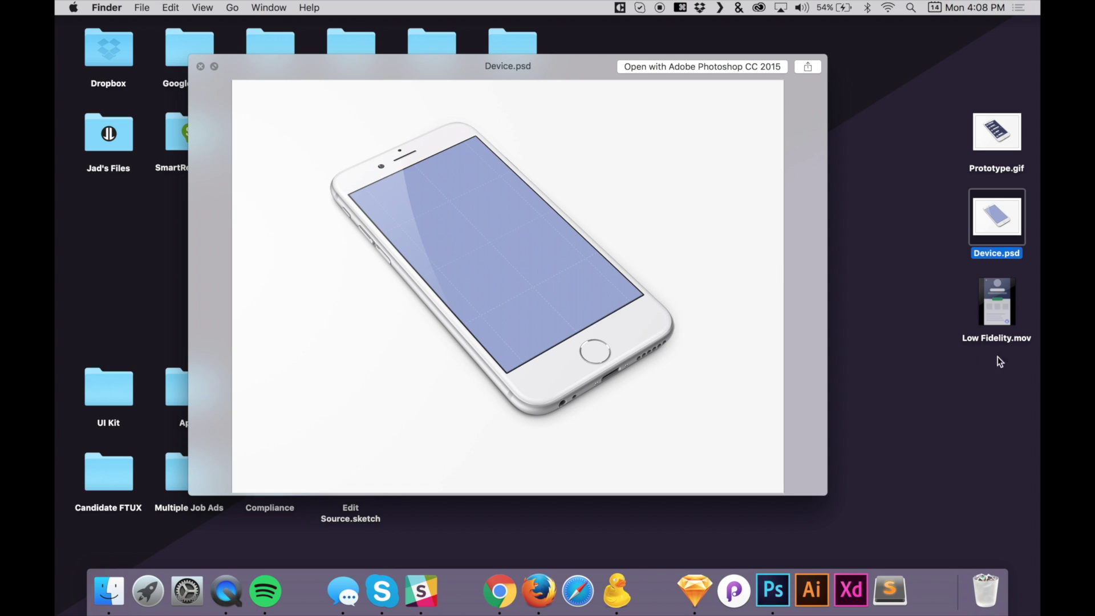
key(space)
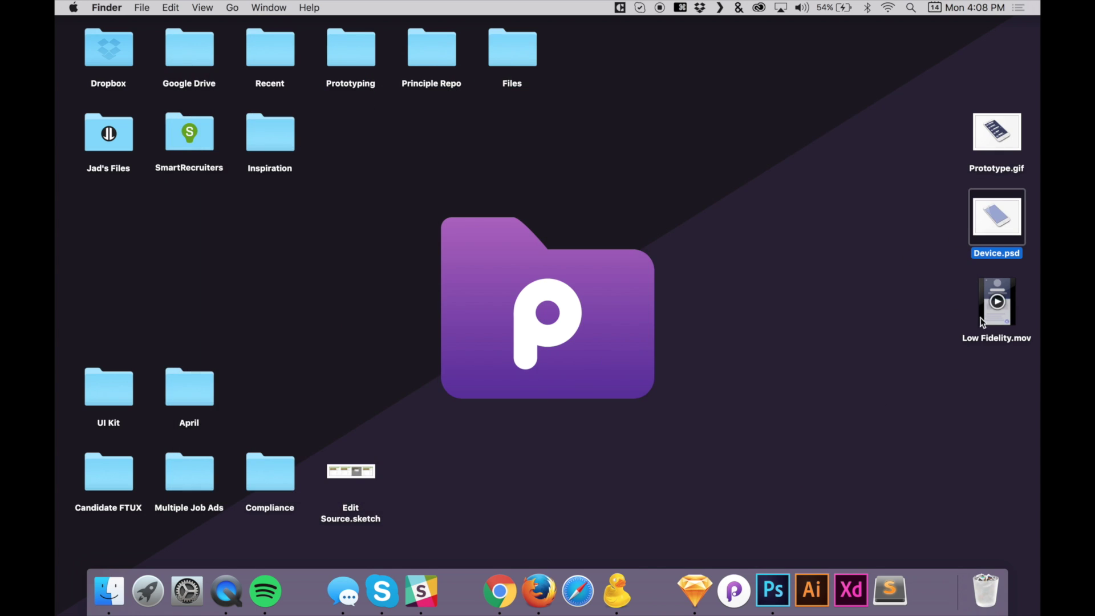
click(992, 129)
key(space)
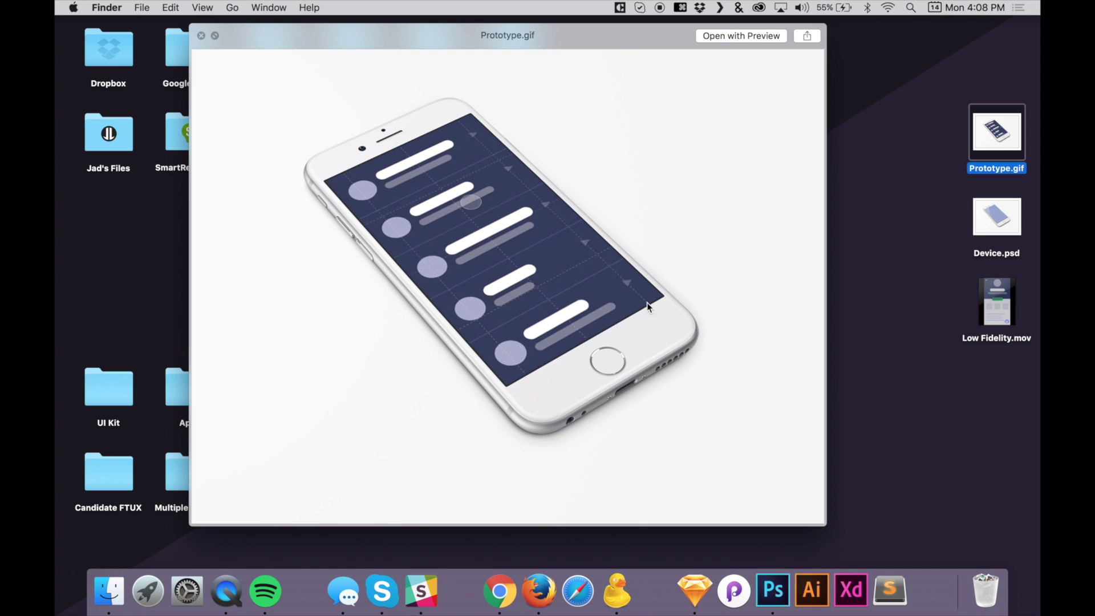
drag(824, 522, 772, 403)
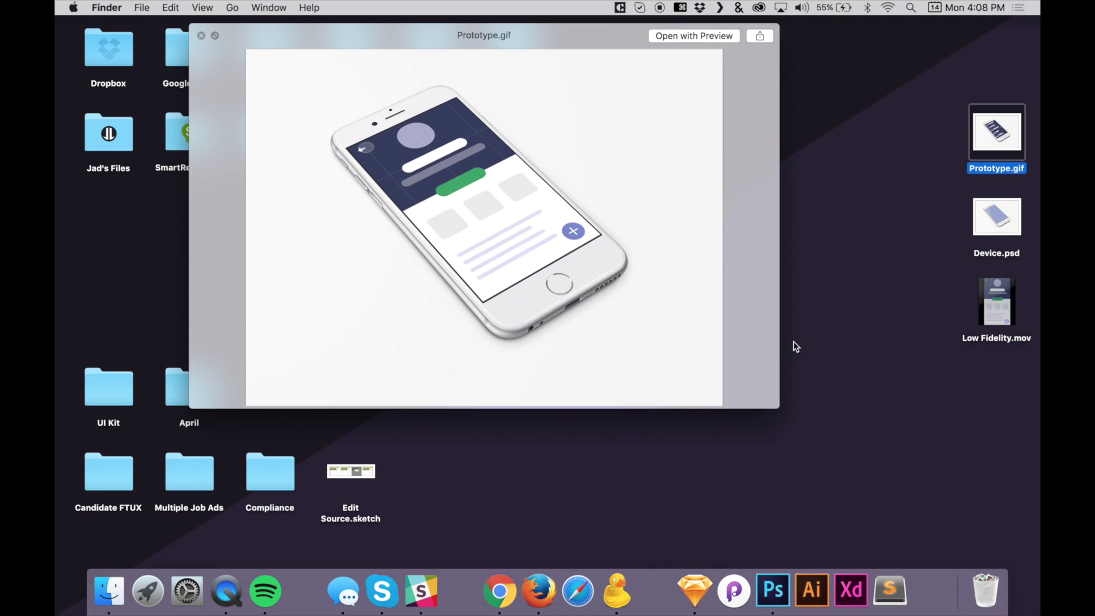
key(space)
mouse_move(999, 285)
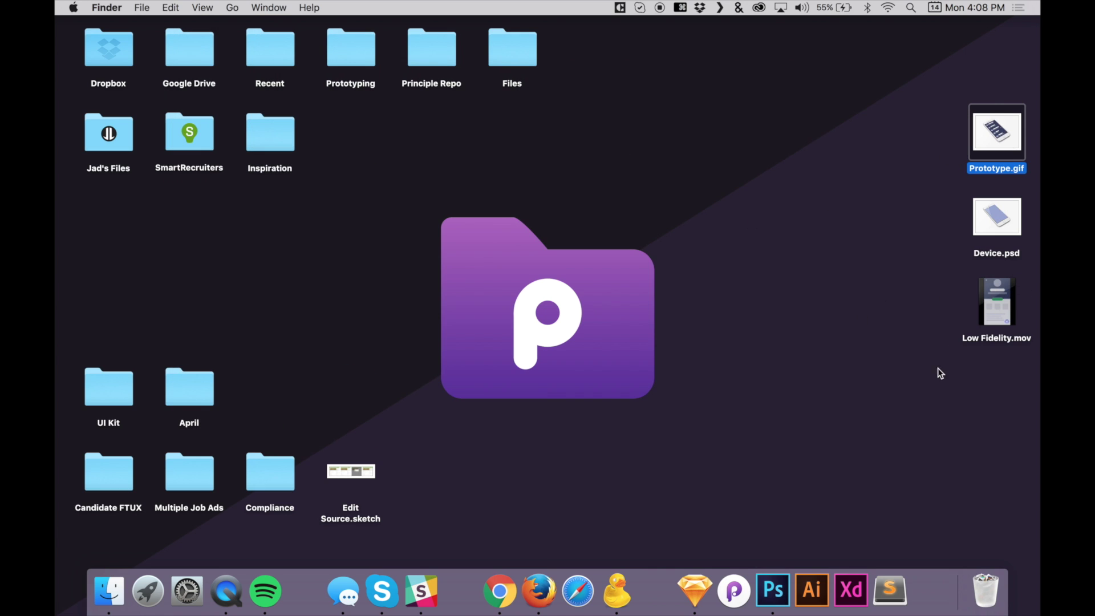
Step: Open Device.psd in Photoshop and resize it from 1440×1080 to 800×600 pixels
drag(992, 217, 777, 599)
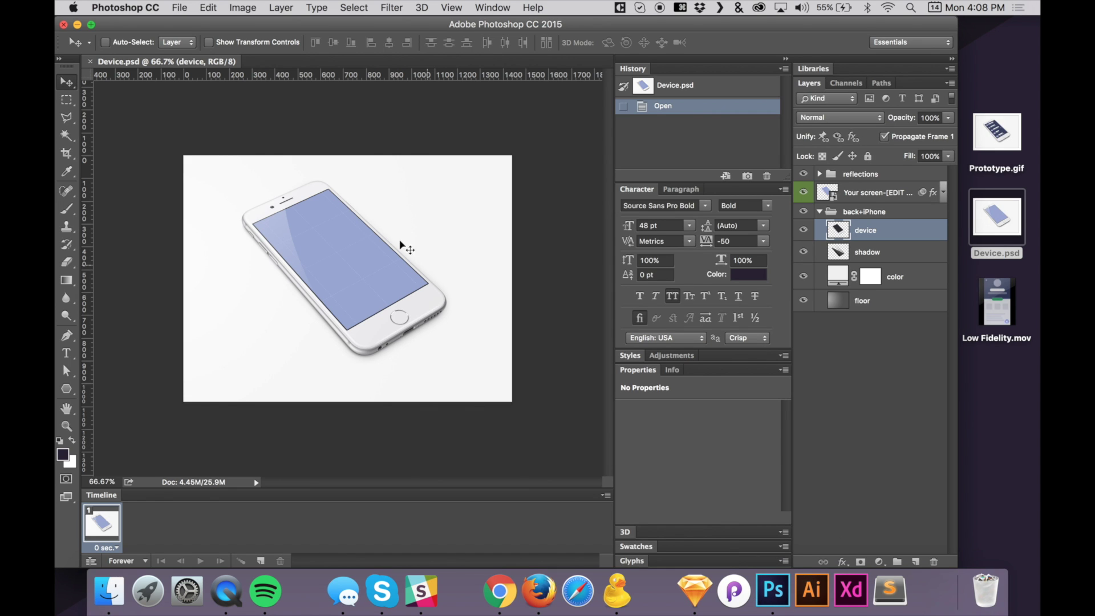
click(240, 10)
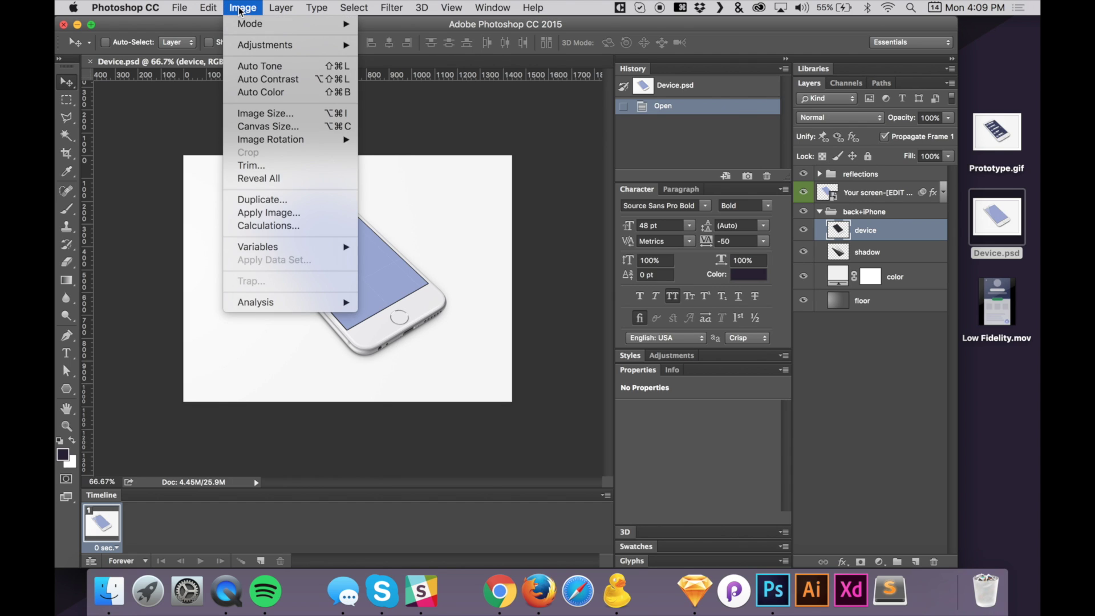
click(254, 111)
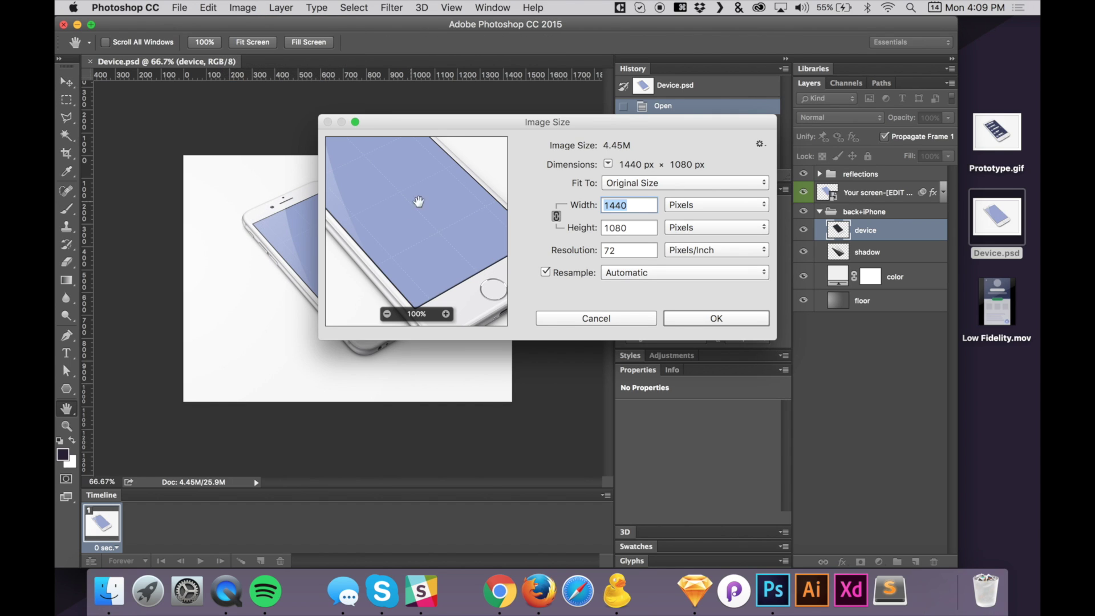
text(800)
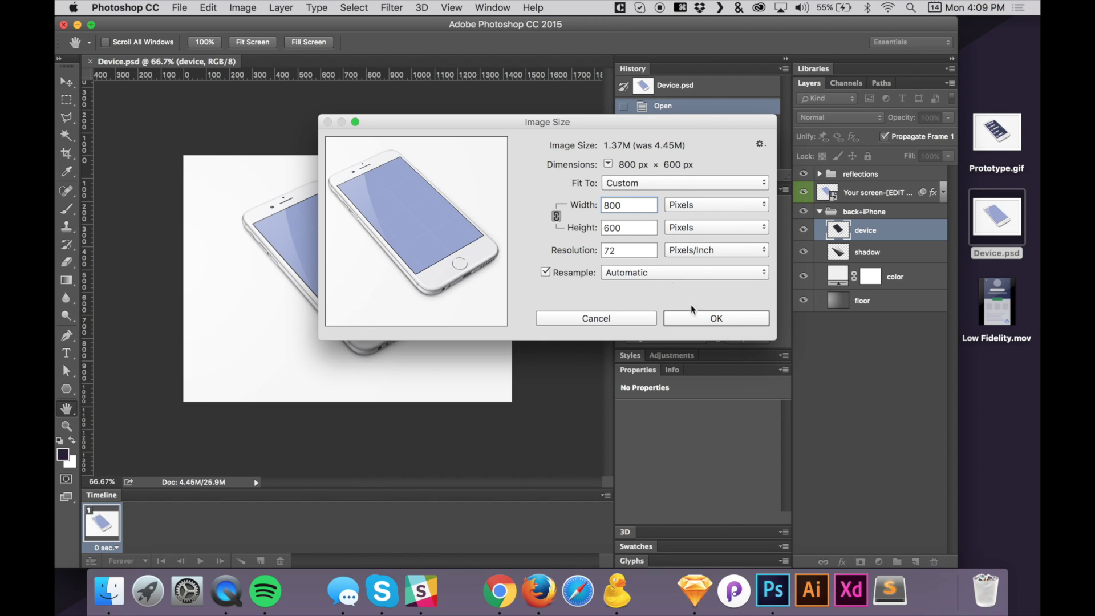
click(716, 318)
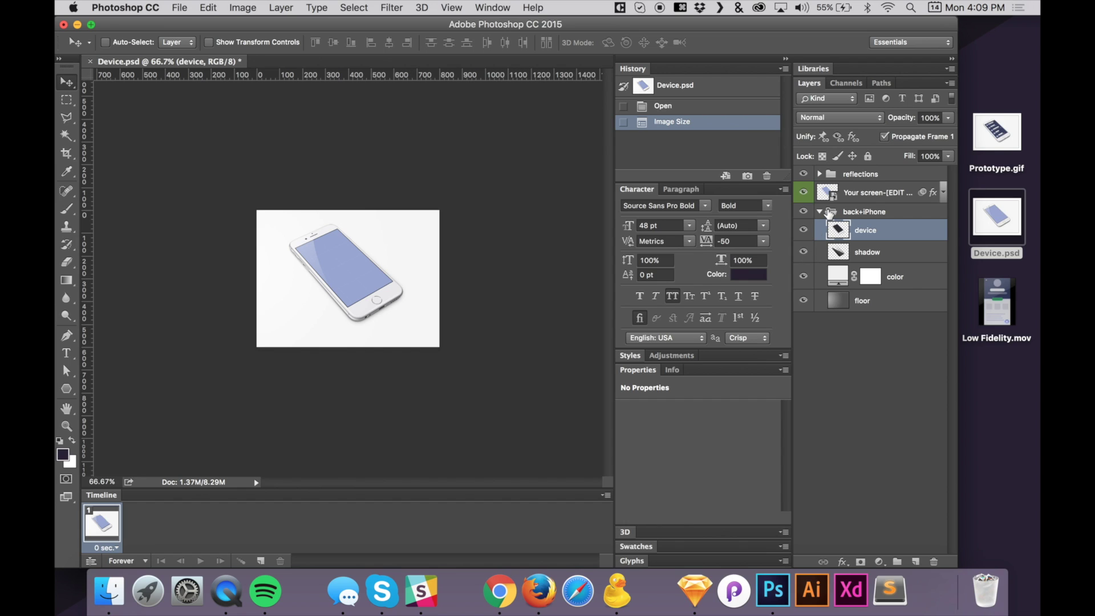
Step: Inspect the back+iPhone, Your screen and reflections layers, then merge back+iPhone into one layer
click(820, 212)
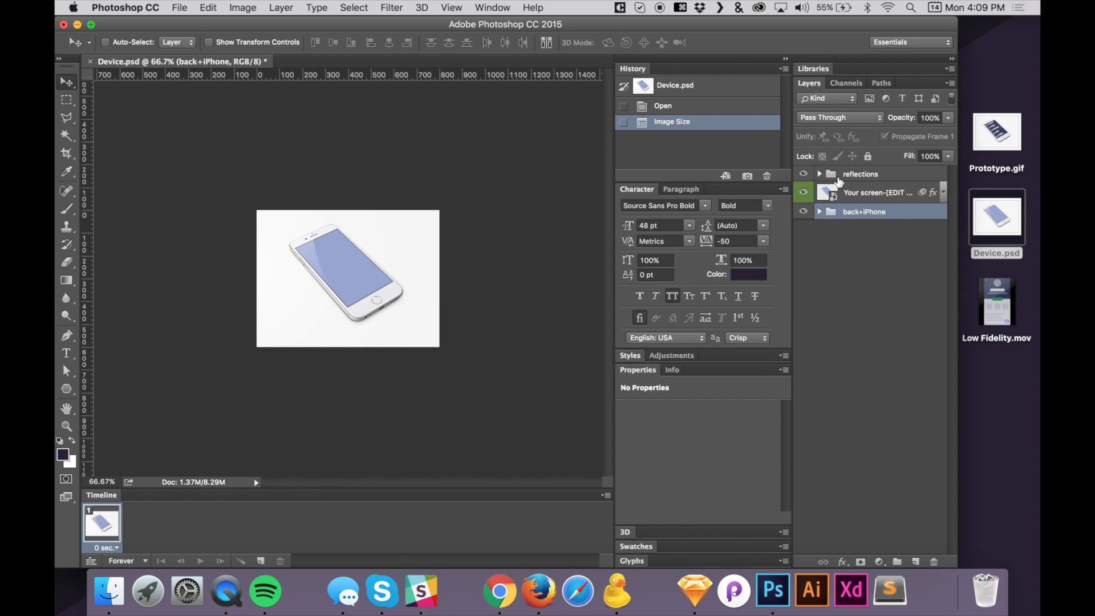
click(802, 211)
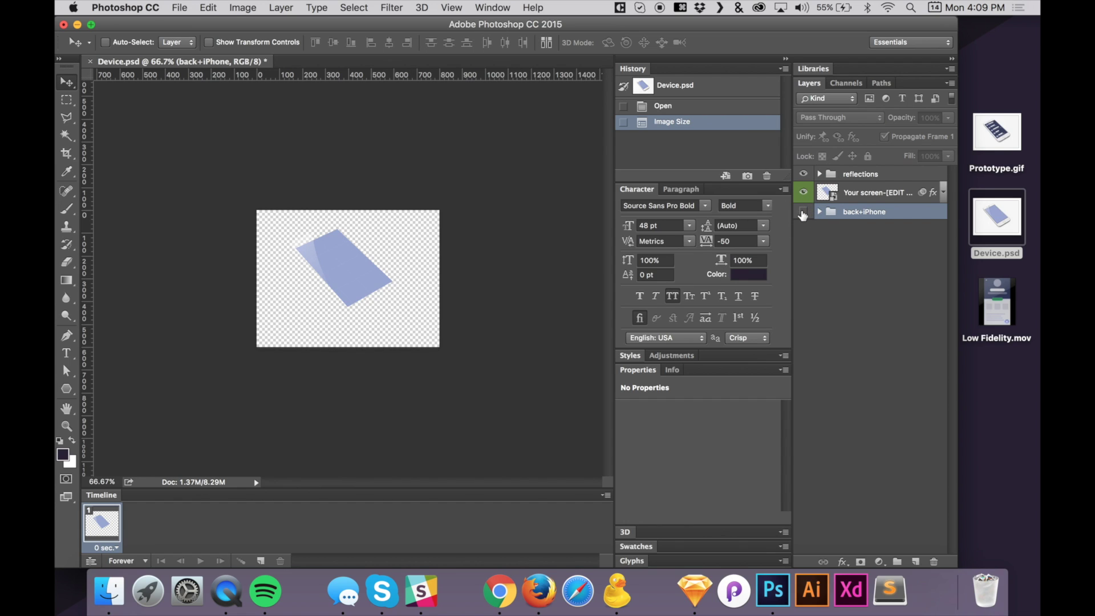
click(803, 212)
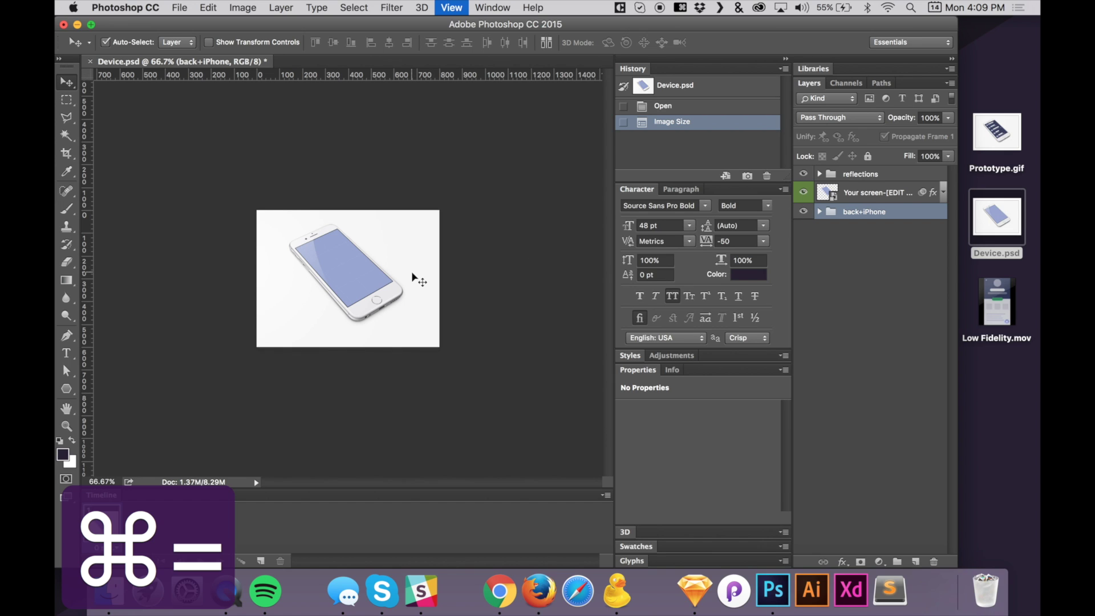
key(super+equal)
key(super+equal)
key(super+minus)
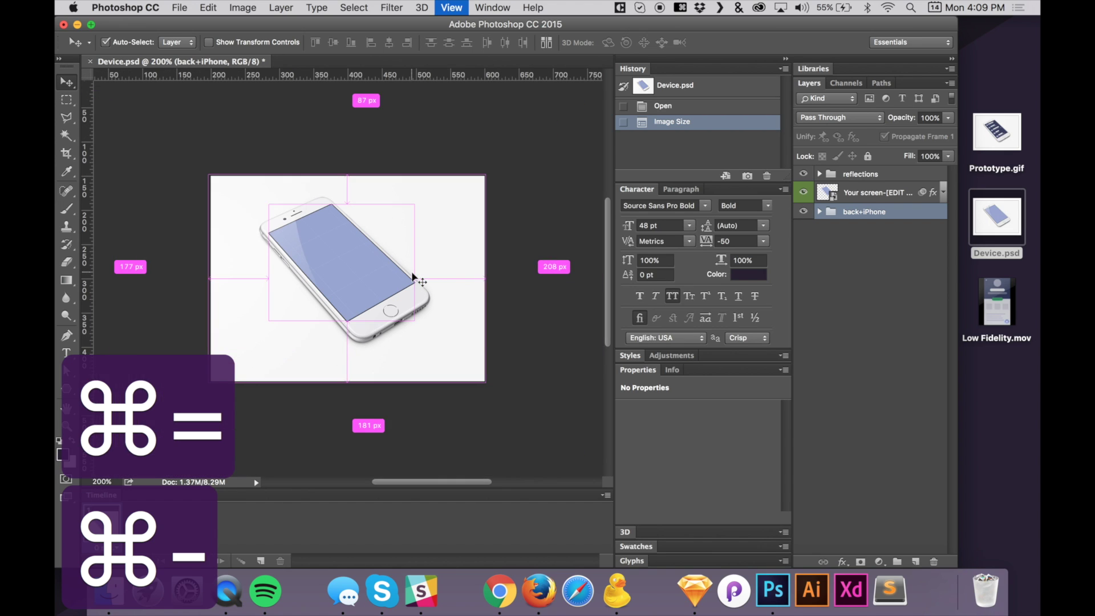
click(803, 193)
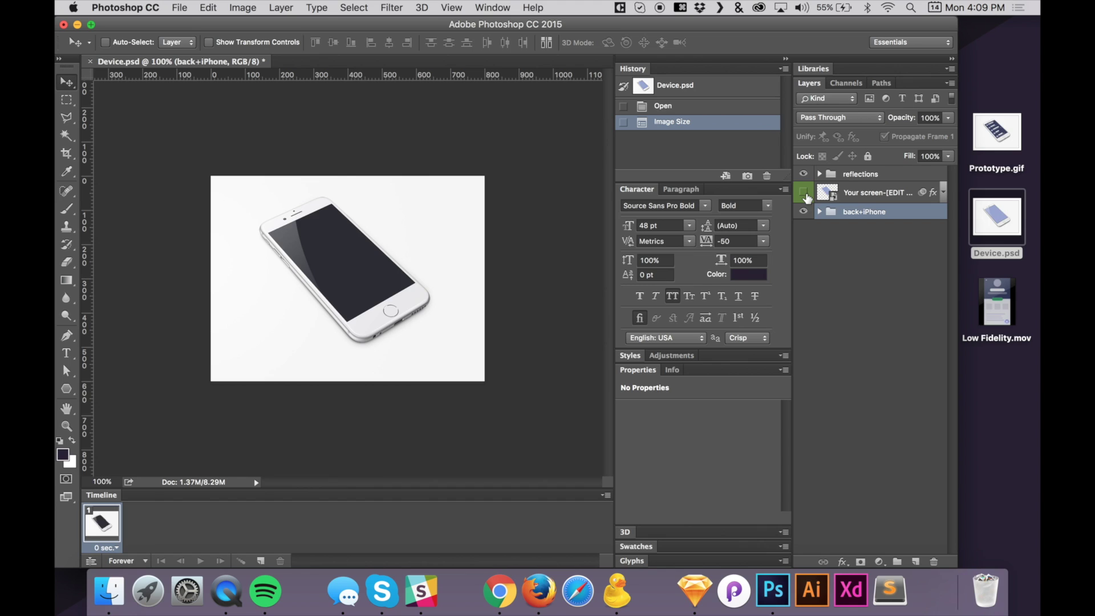
click(803, 192)
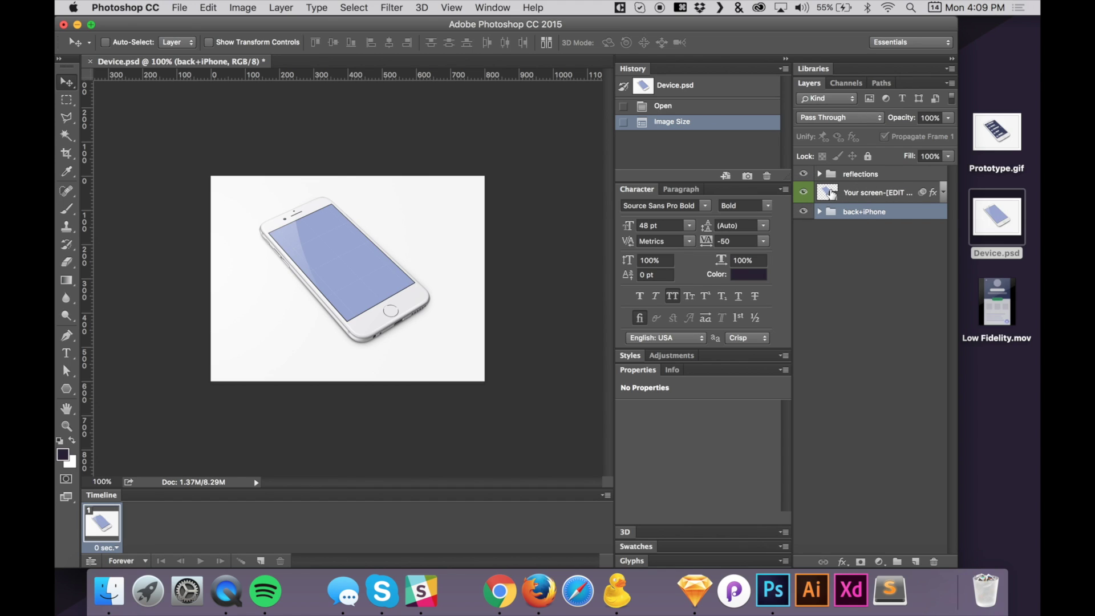
click(803, 174)
click(803, 174)
key(super+e)
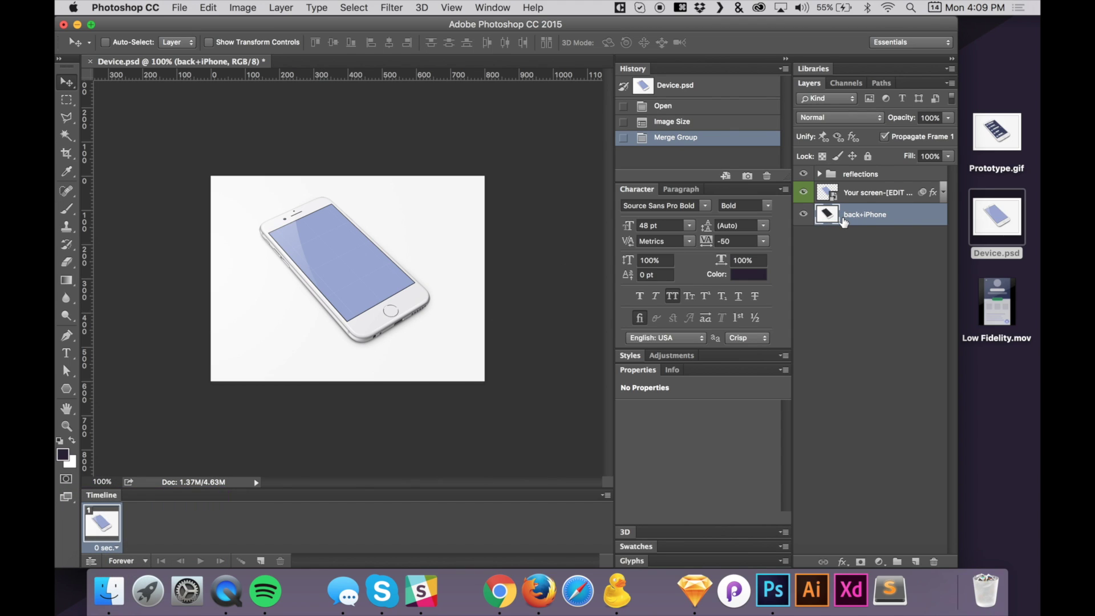
click(860, 196)
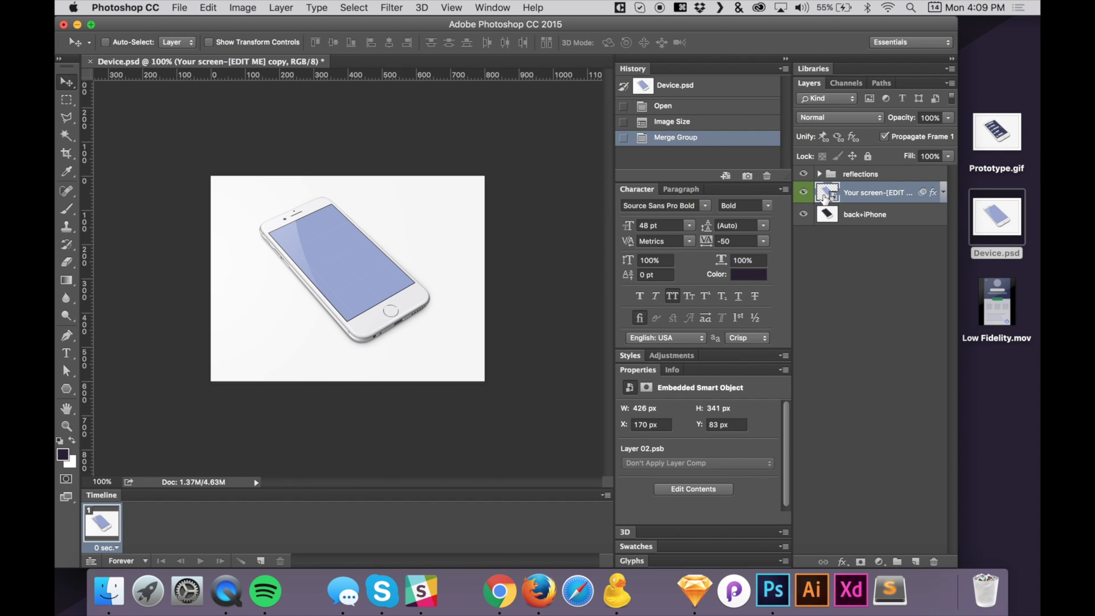
Step: Open the Your screen smart object and place Low Fidelity.mov onto its canvas
double_click(824, 194)
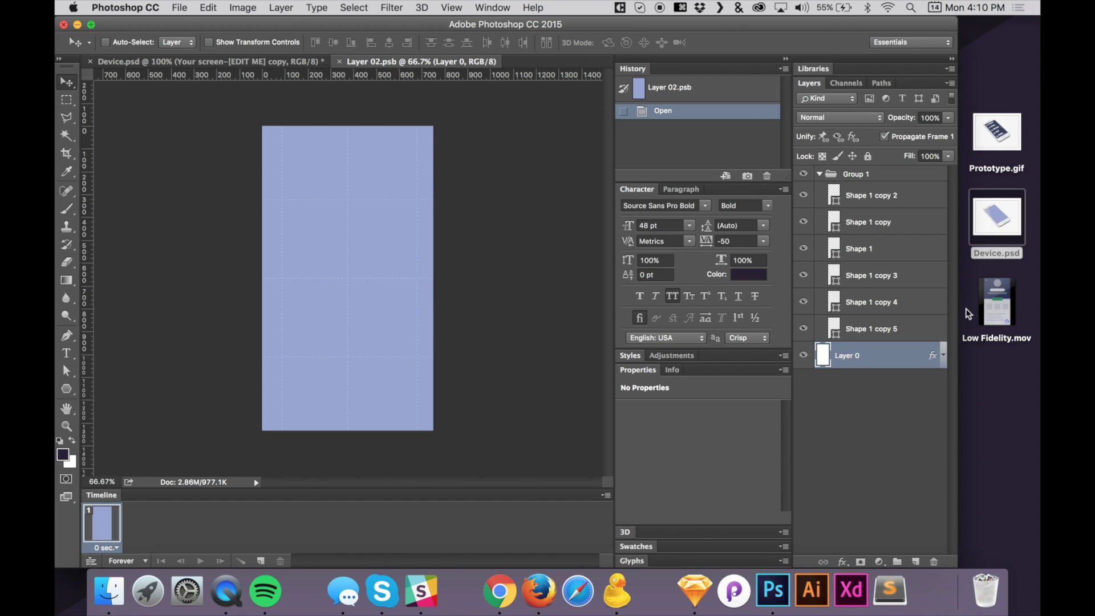
drag(1001, 335, 359, 272)
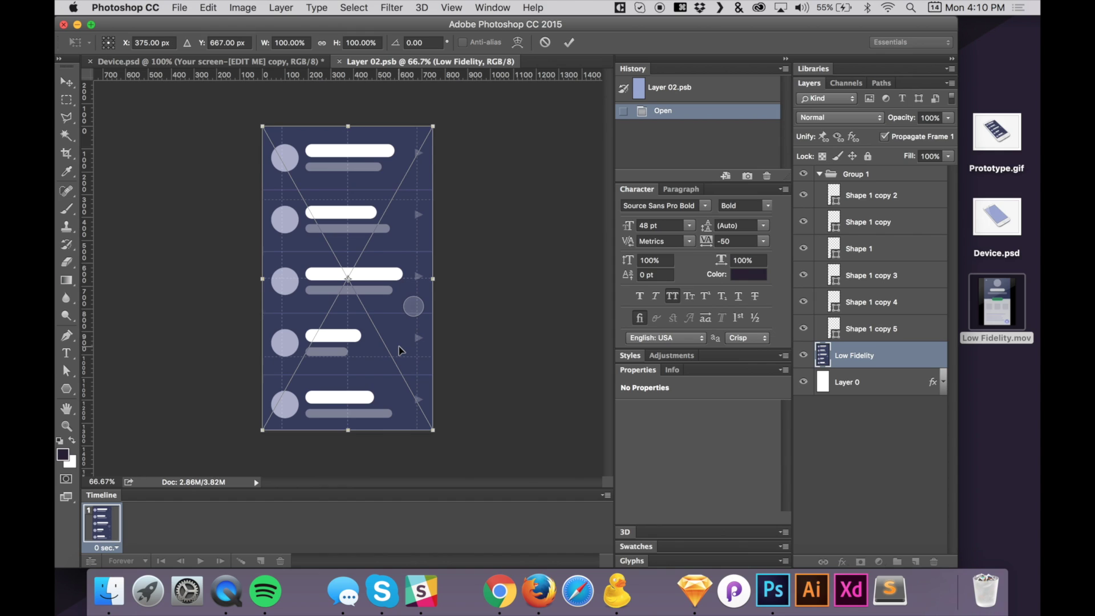
key(Return)
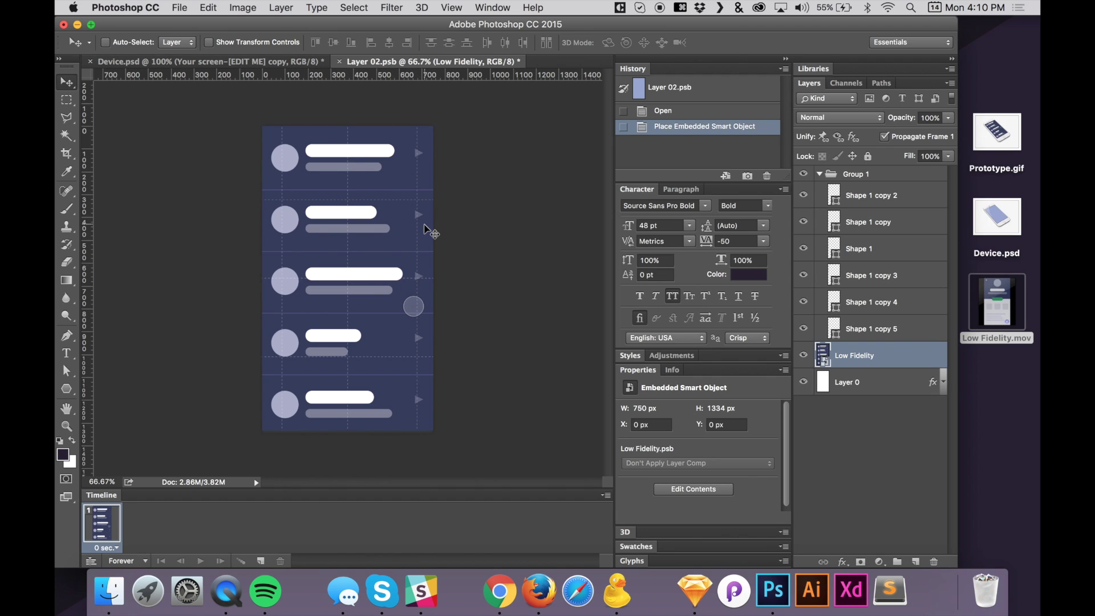
Step: Convert Layer 02.psb's frame animation to a video timeline and save it on closing
double_click(104, 498)
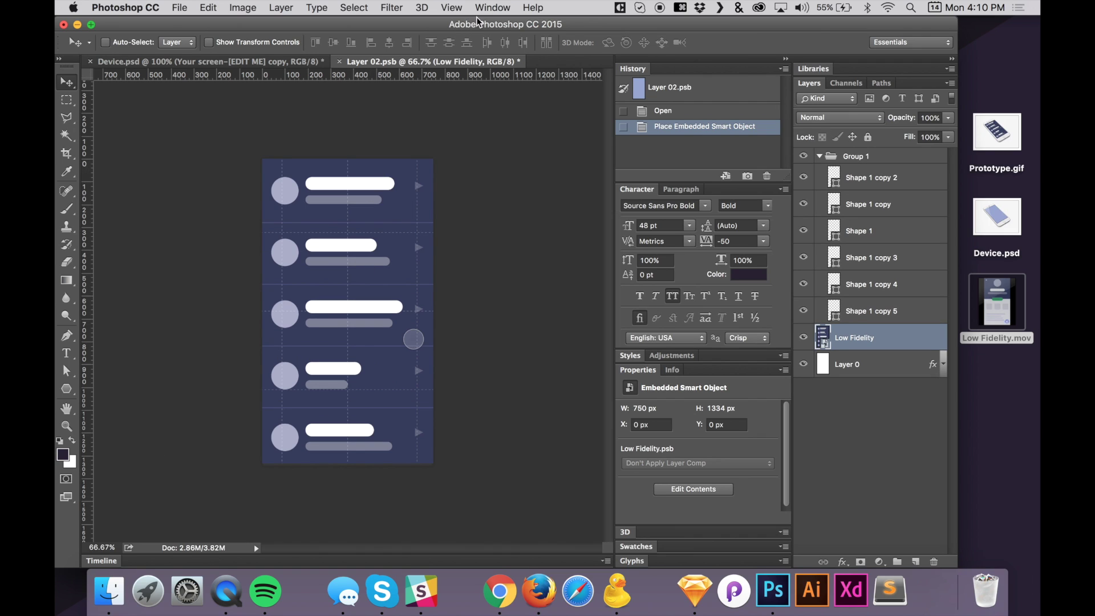
click(490, 8)
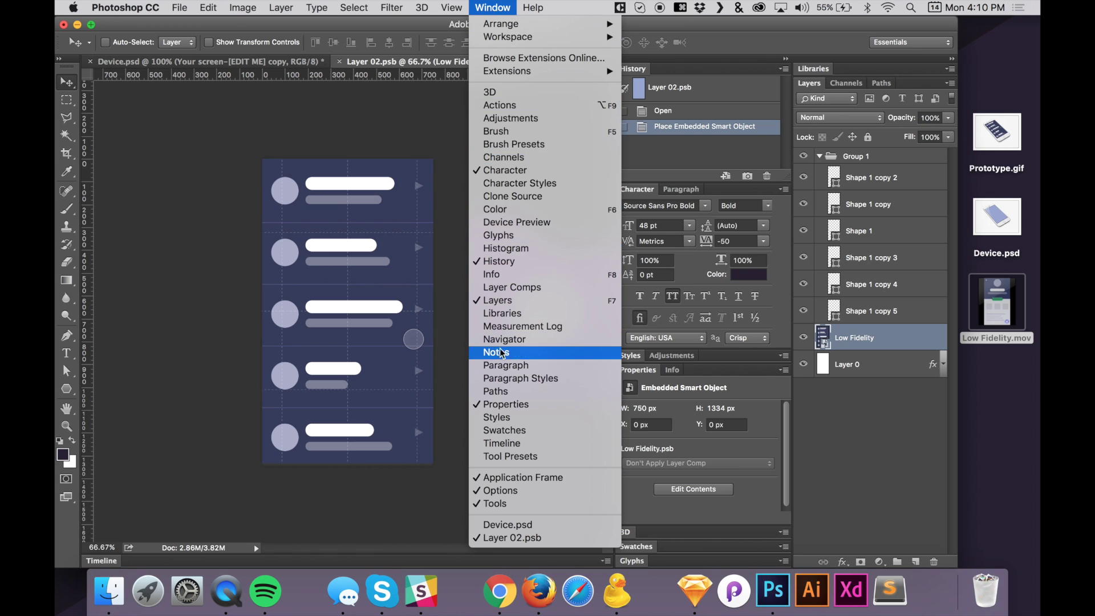
click(504, 444)
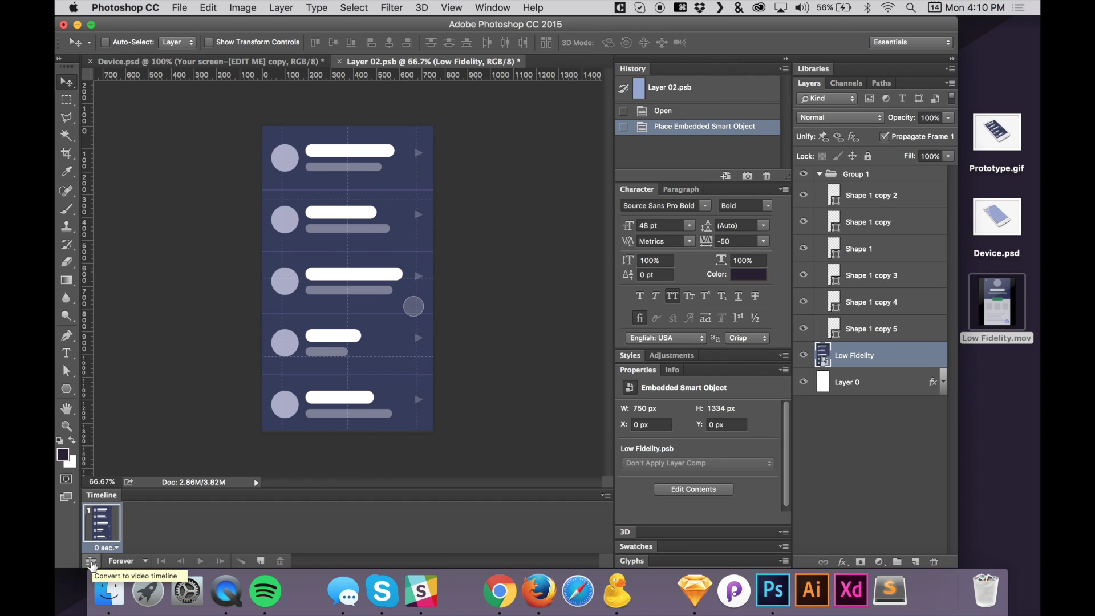
click(91, 562)
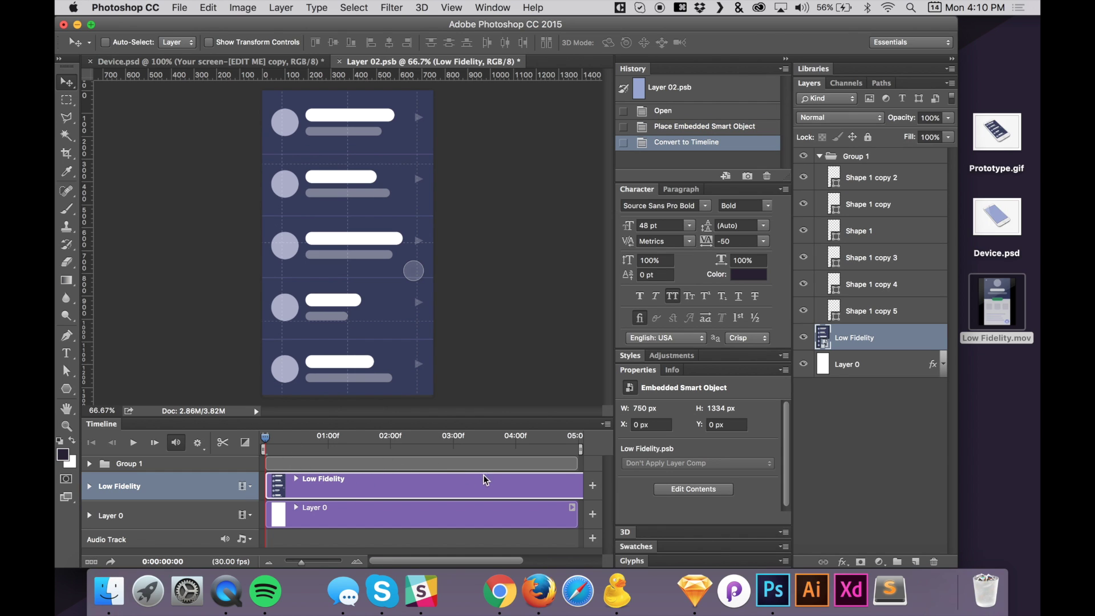
scroll(495, 480, right, 5)
scroll(495, 480, left, 5)
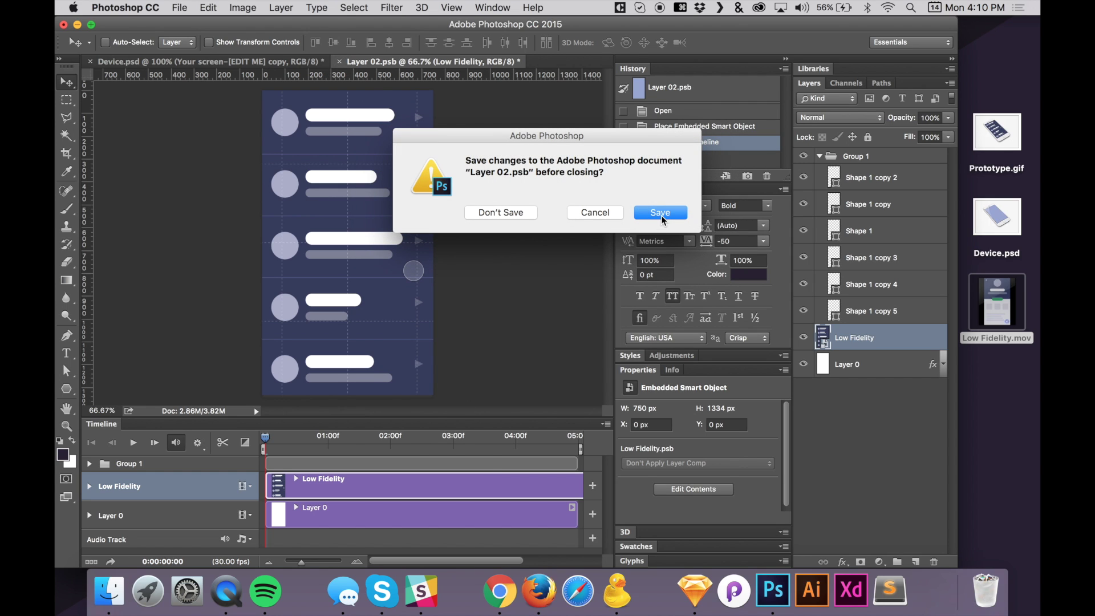
click(659, 212)
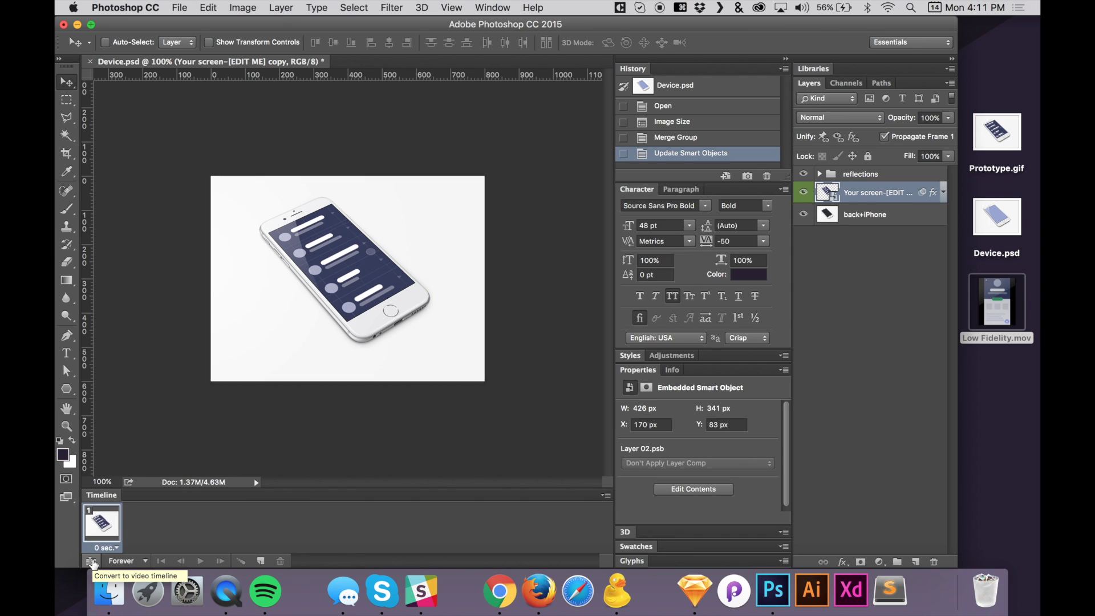
Step: Convert Device.psd to a video timeline and scrub the playhead forward
click(91, 562)
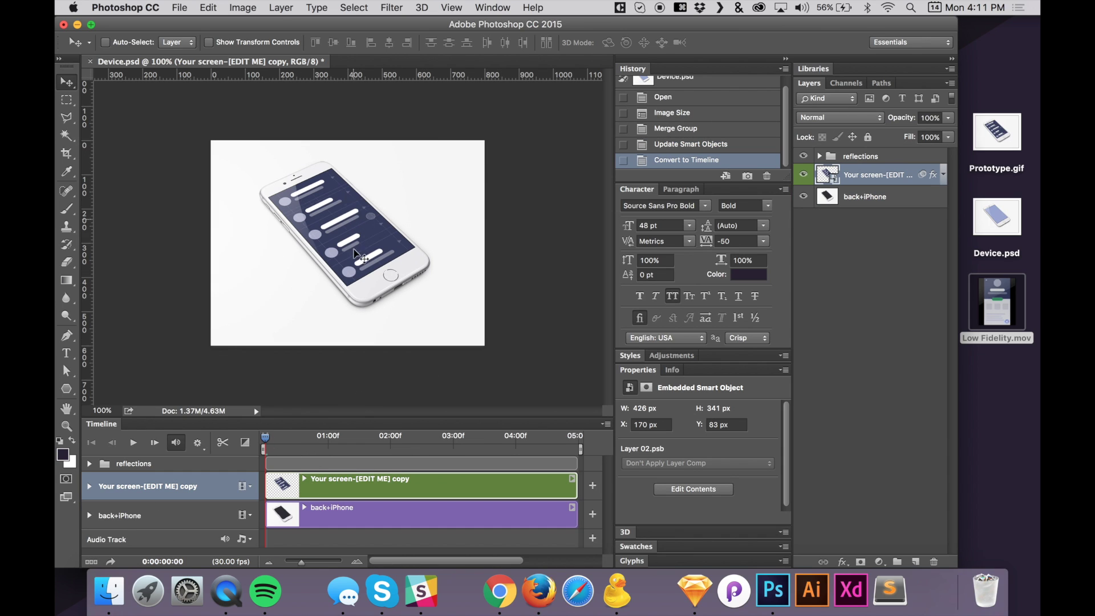
mouse_move(268, 443)
mouse_down()
mouse_move(456, 445)
mouse_move(255, 447)
mouse_up()
Step: Open Save for Web (Legacy) with Option+Shift+Cmd+S to preview the mockup as a GIF
click(180, 8)
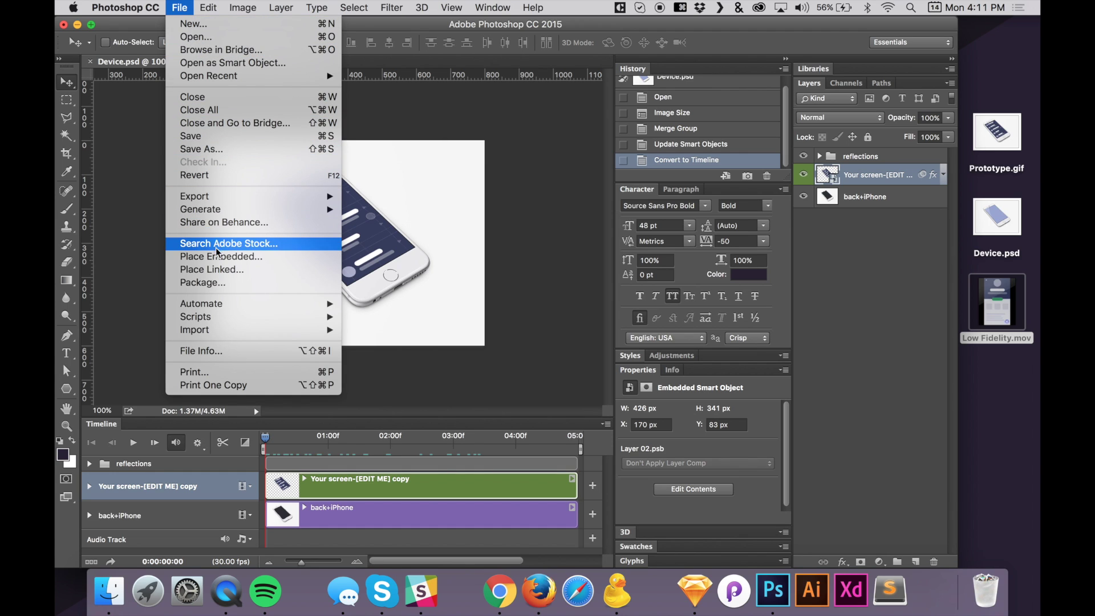
mouse_move(274, 196)
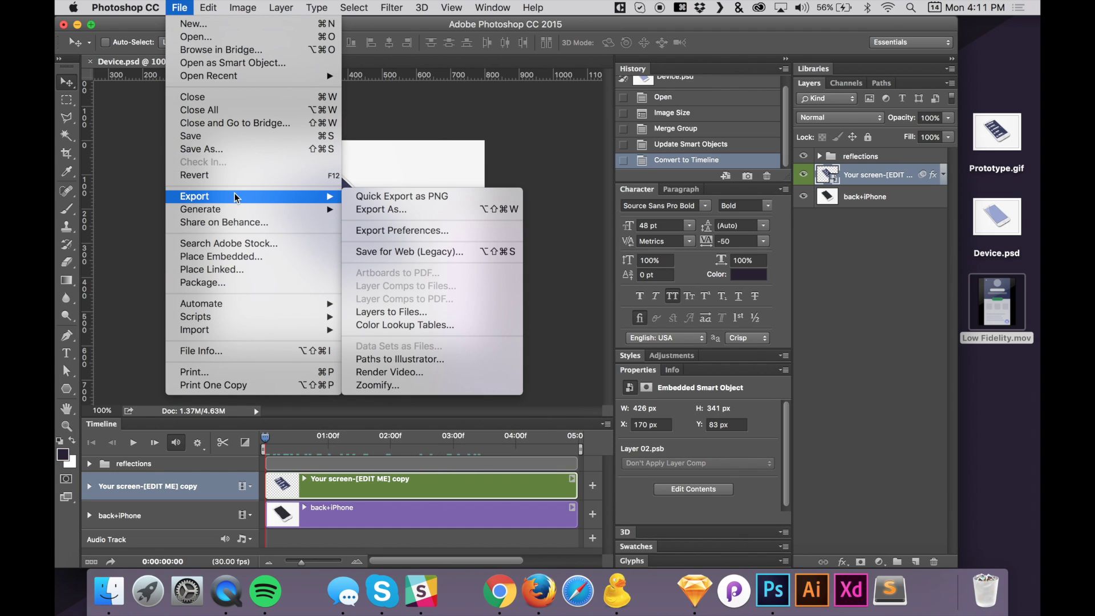
click(489, 155)
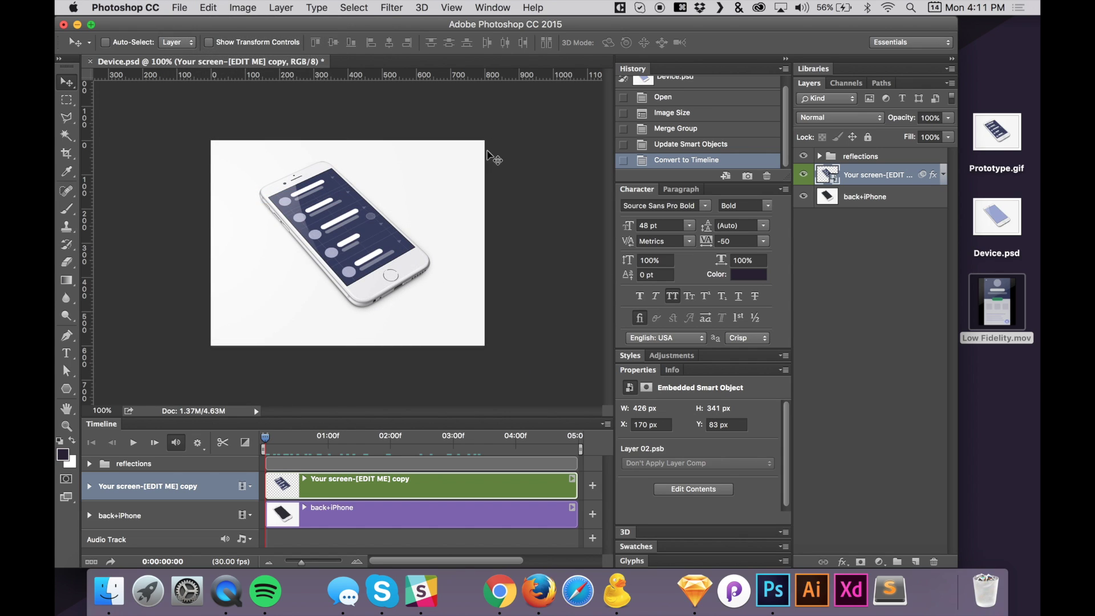
key(super)
key(alt+shift+super+s)
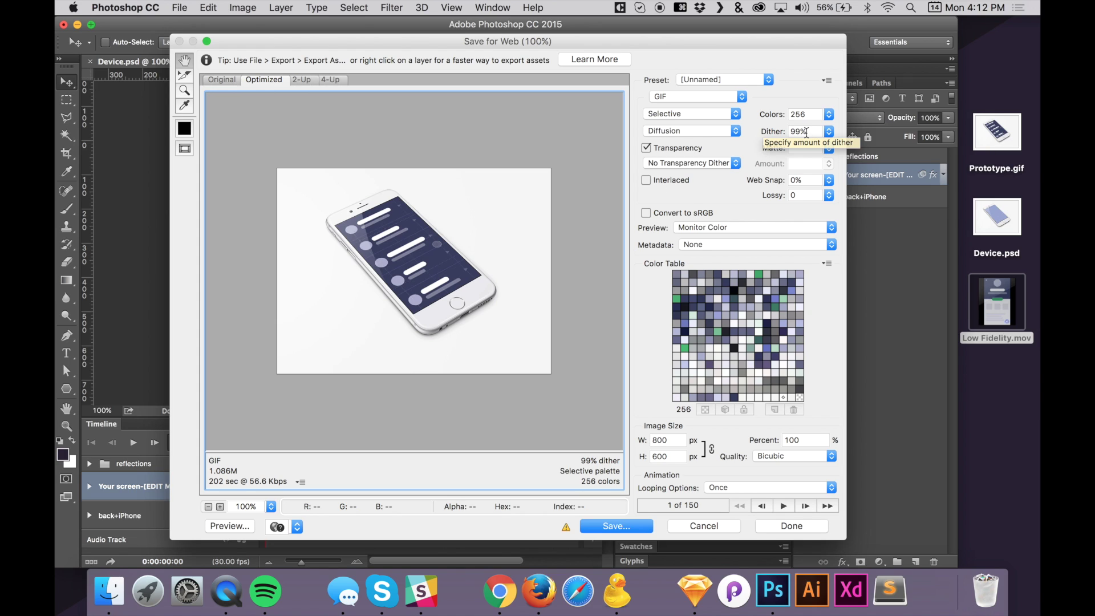
double_click(798, 131)
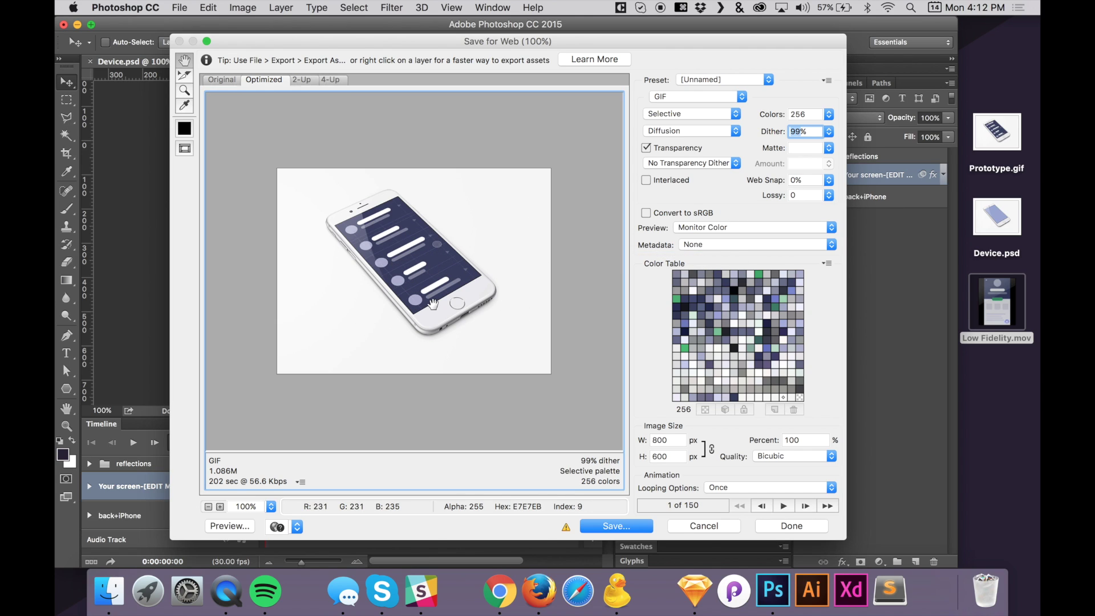
click(704, 131)
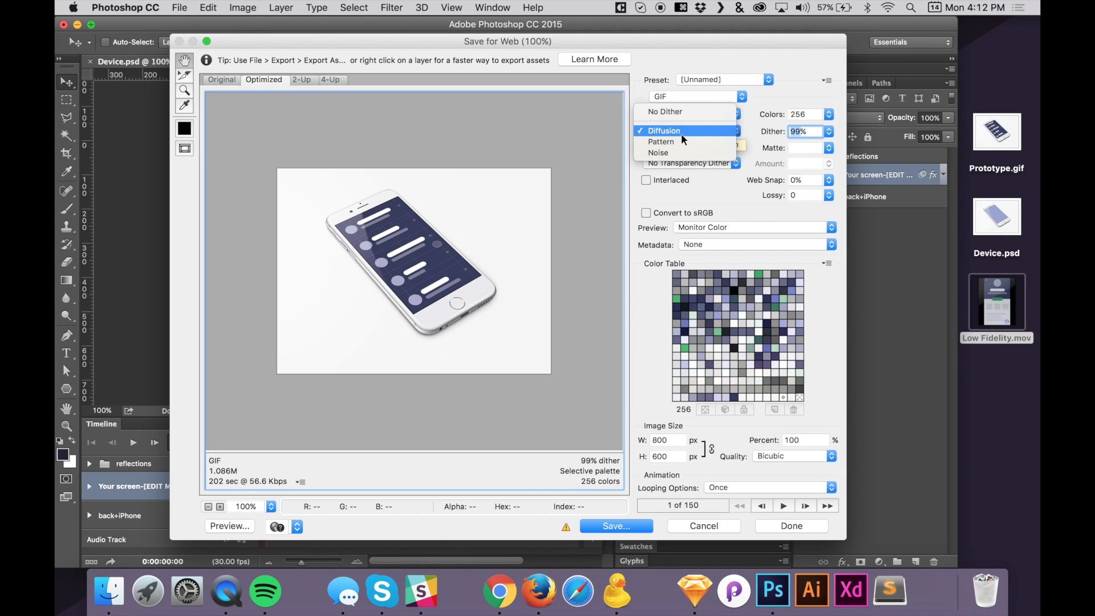
click(737, 194)
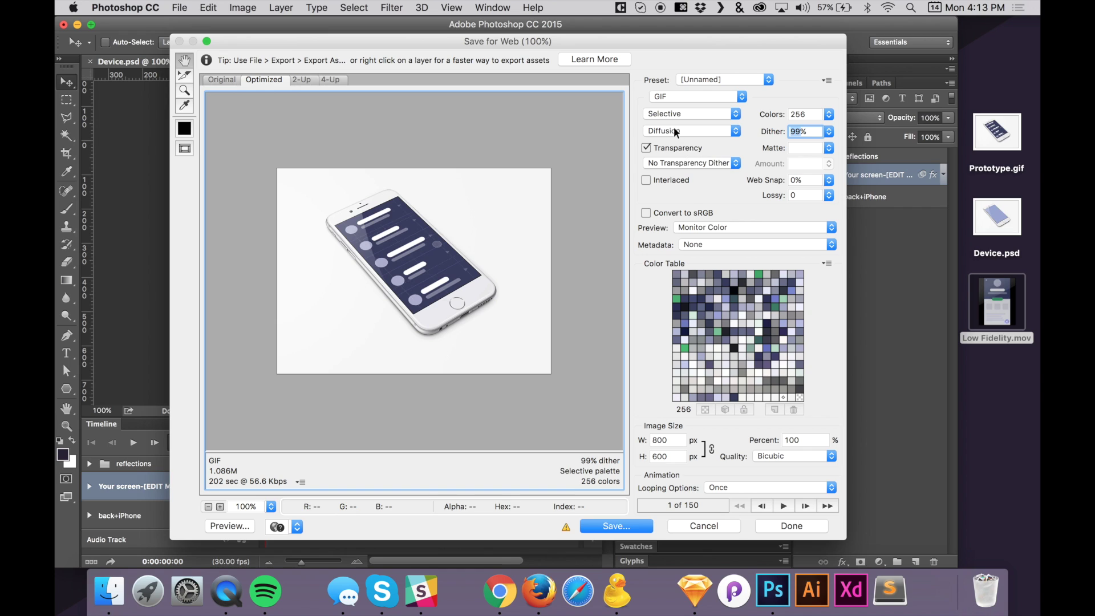
Step: Save the optimized GIF to the Desktop as iphone.gif
click(617, 525)
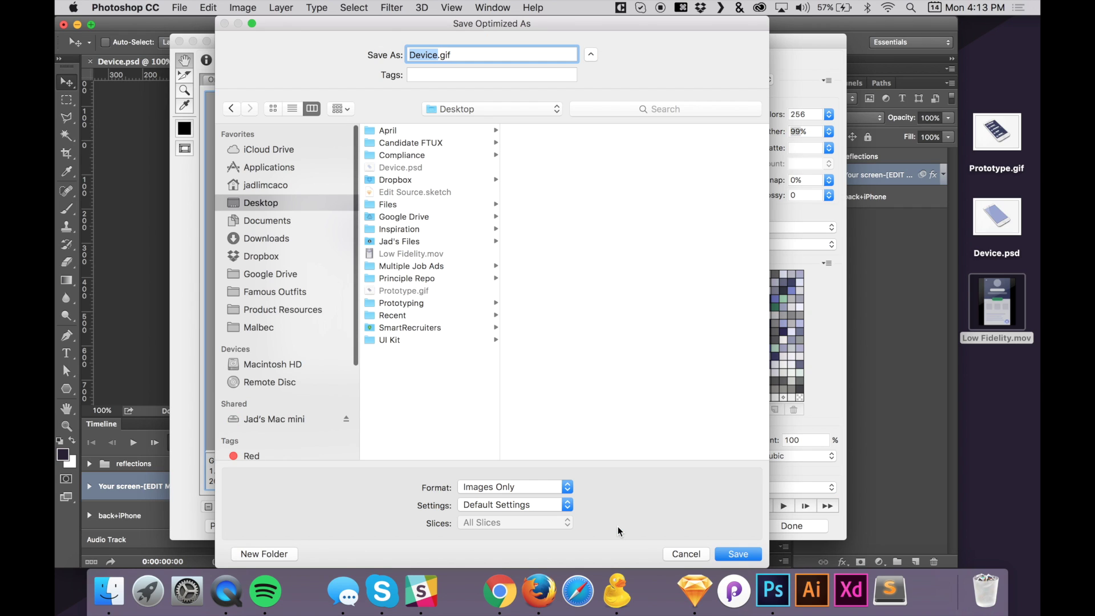
text(iphone)
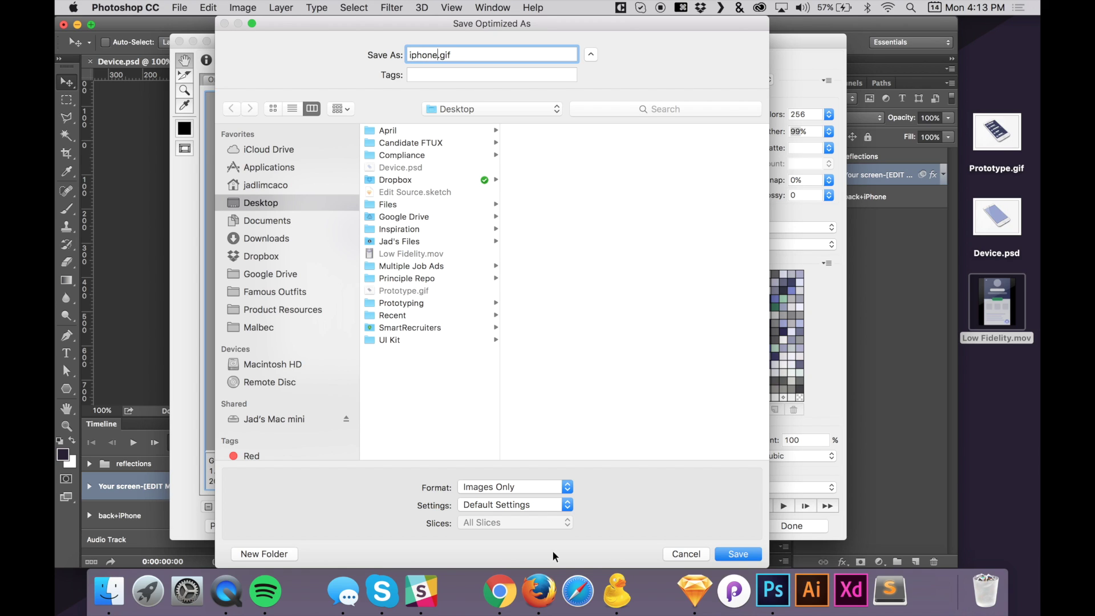
click(744, 556)
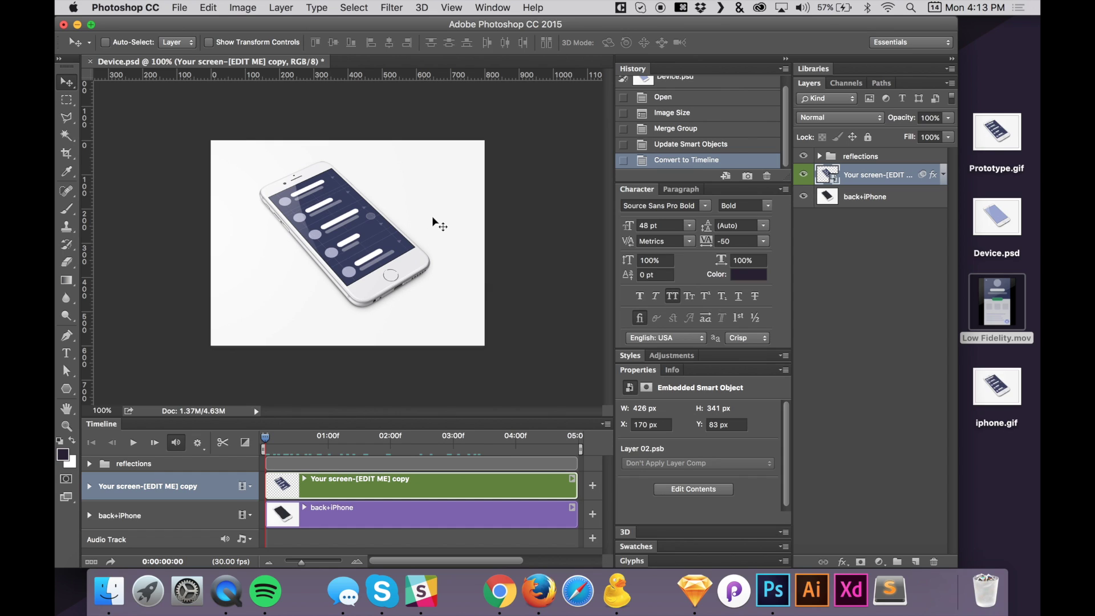
Step: Leave the Edit menu without purging and minimize Photoshop to reveal iphone.gif on the desktop
click(208, 7)
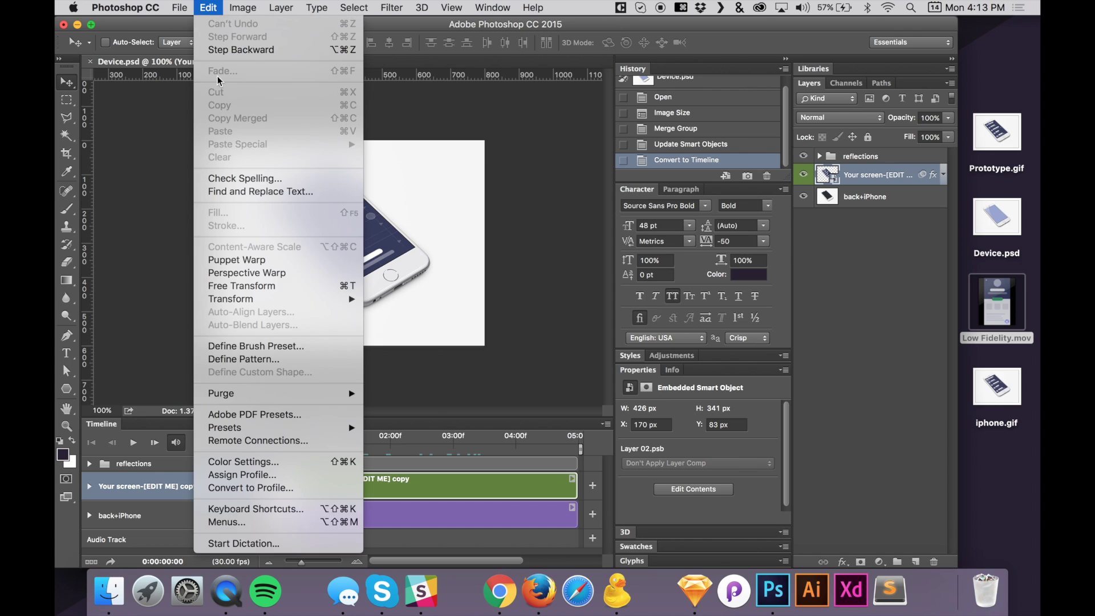
mouse_move(273, 392)
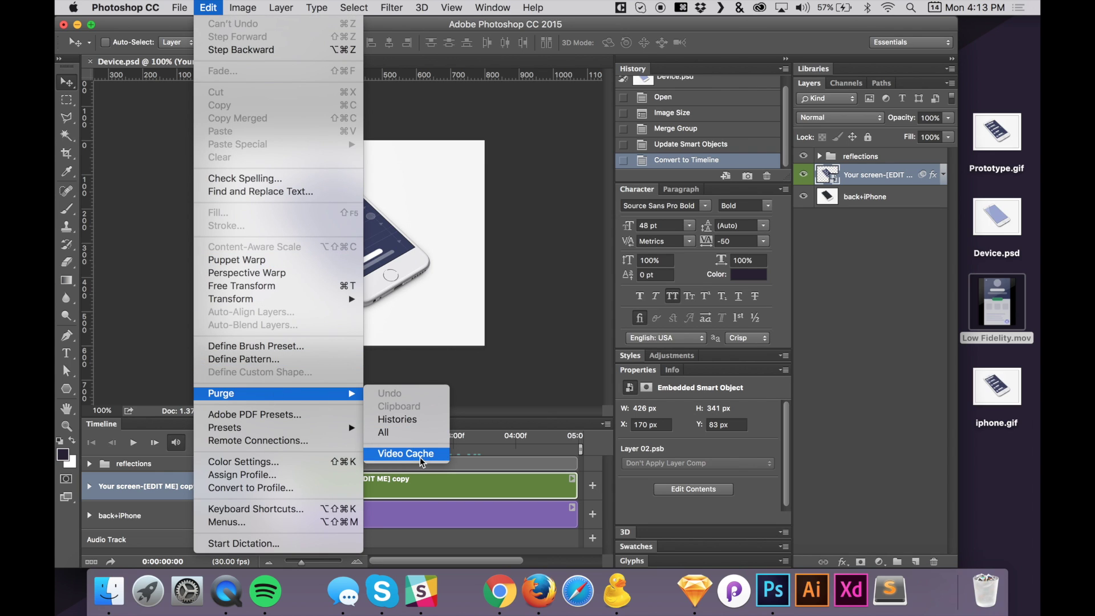
click(542, 254)
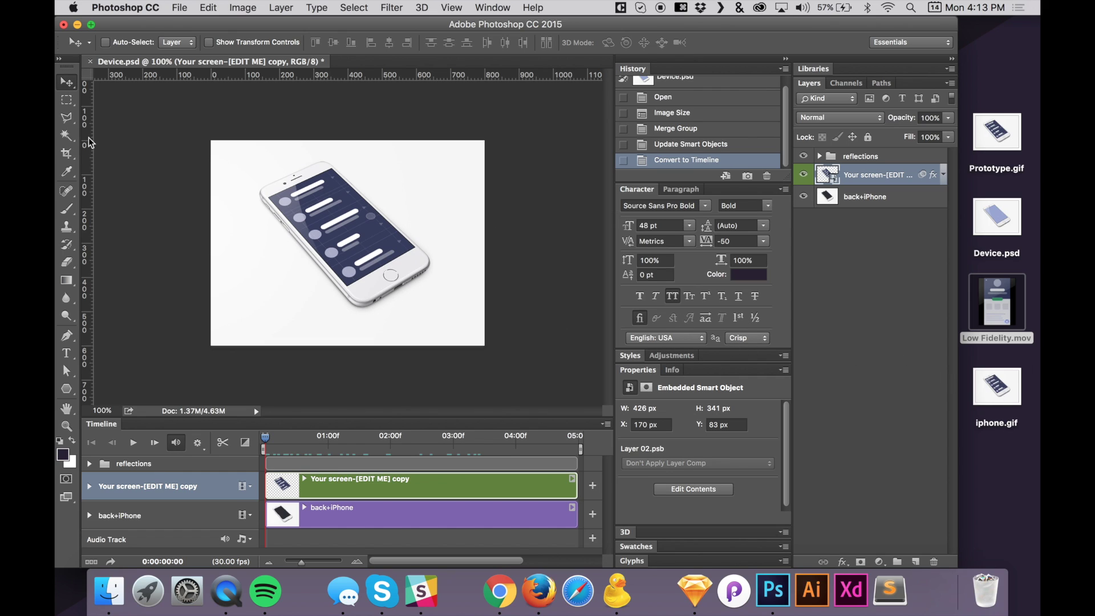
click(78, 25)
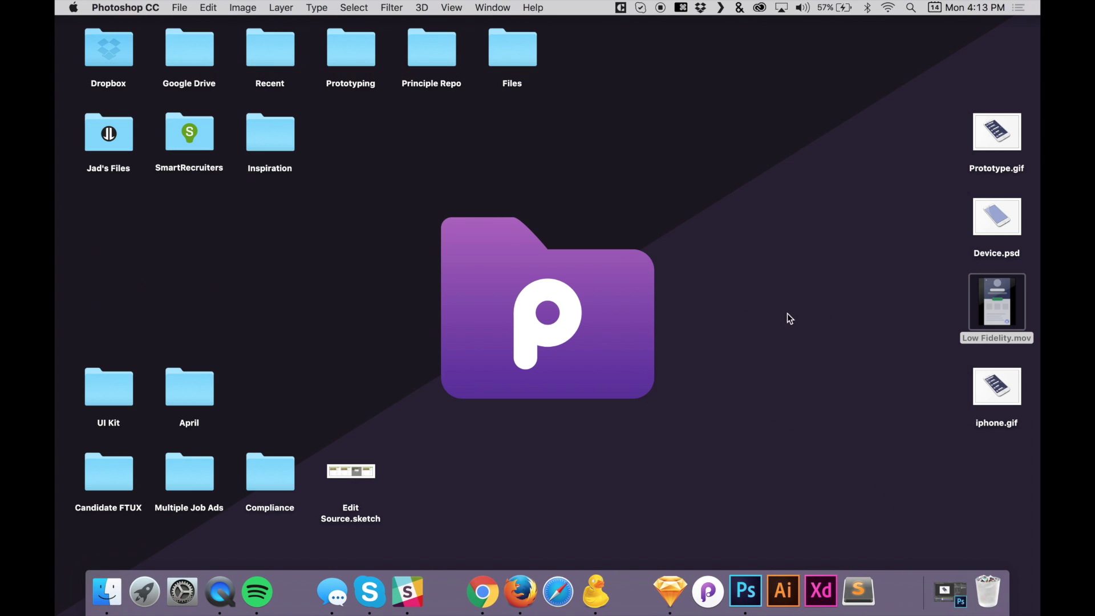
click(992, 392)
key(space)
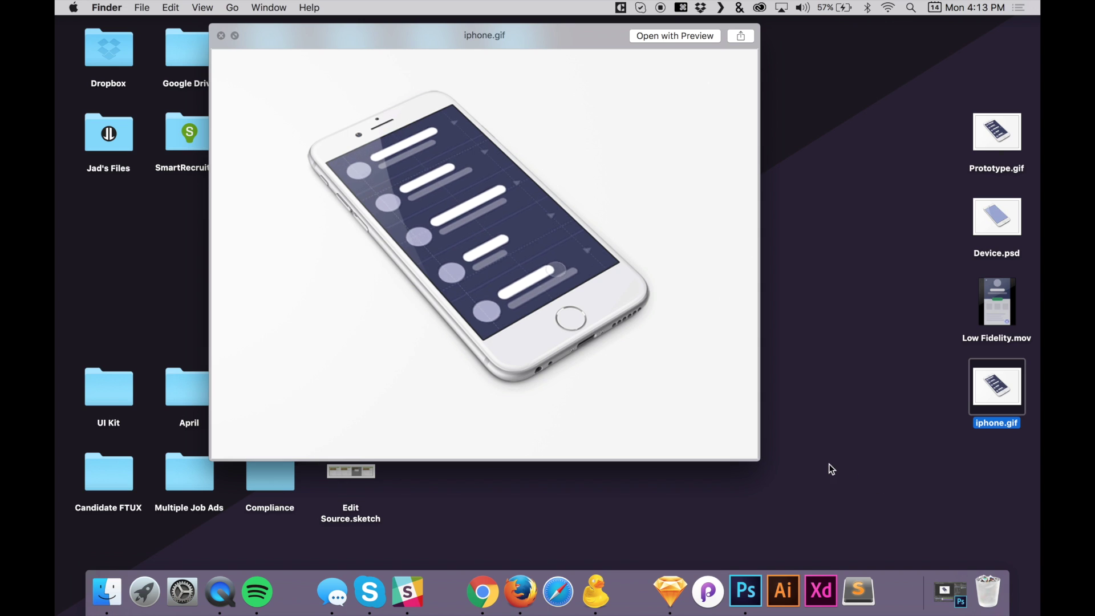
drag(754, 458, 541, 302)
drag(368, 43, 548, 173)
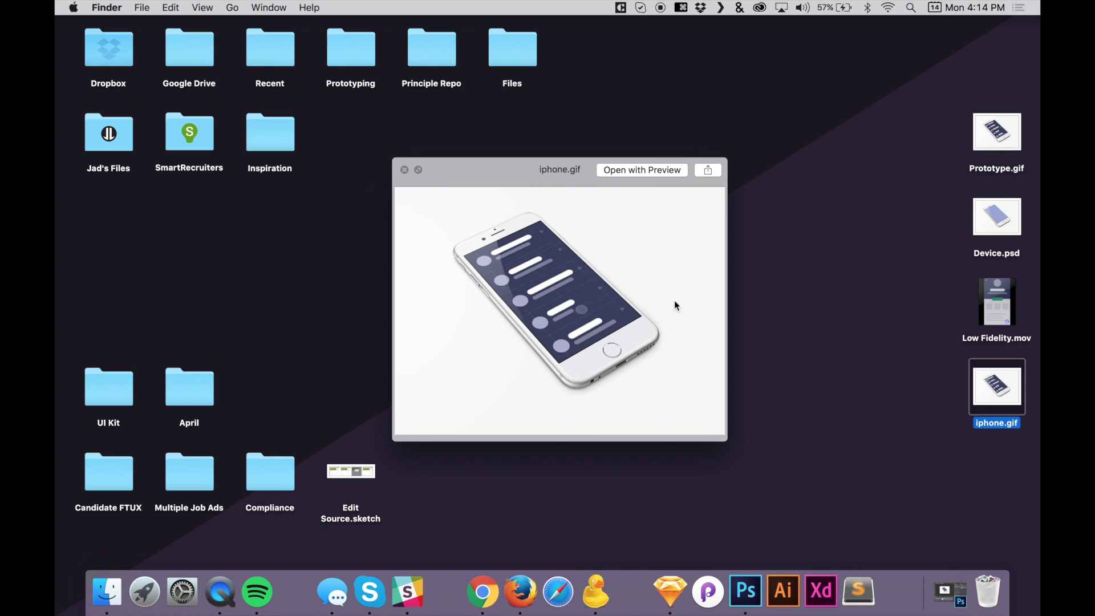
key(space)
click(903, 245)
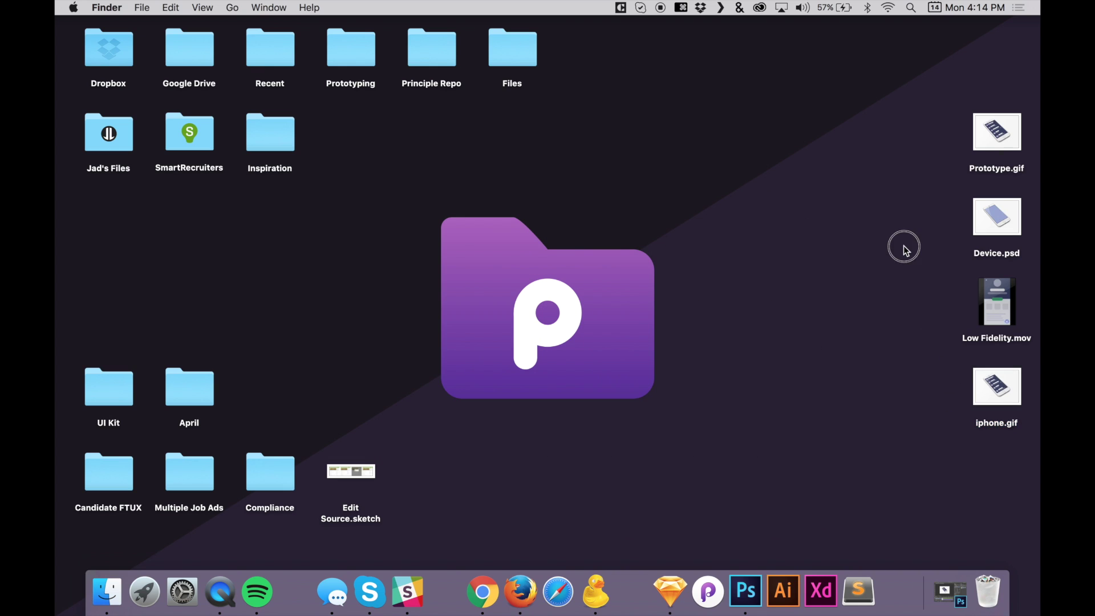
click(996, 340)
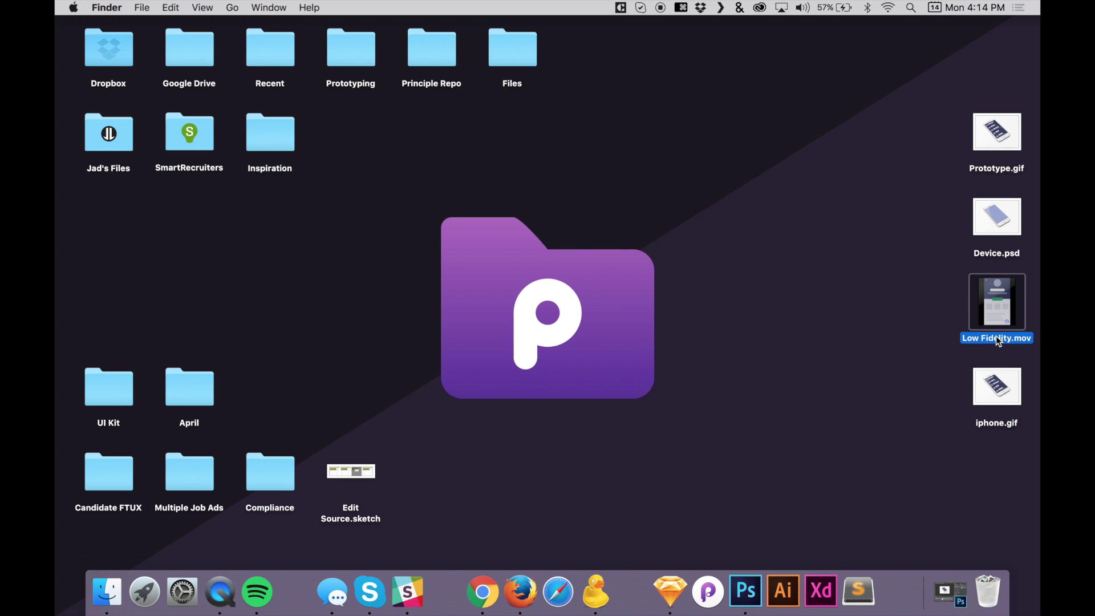
key(space)
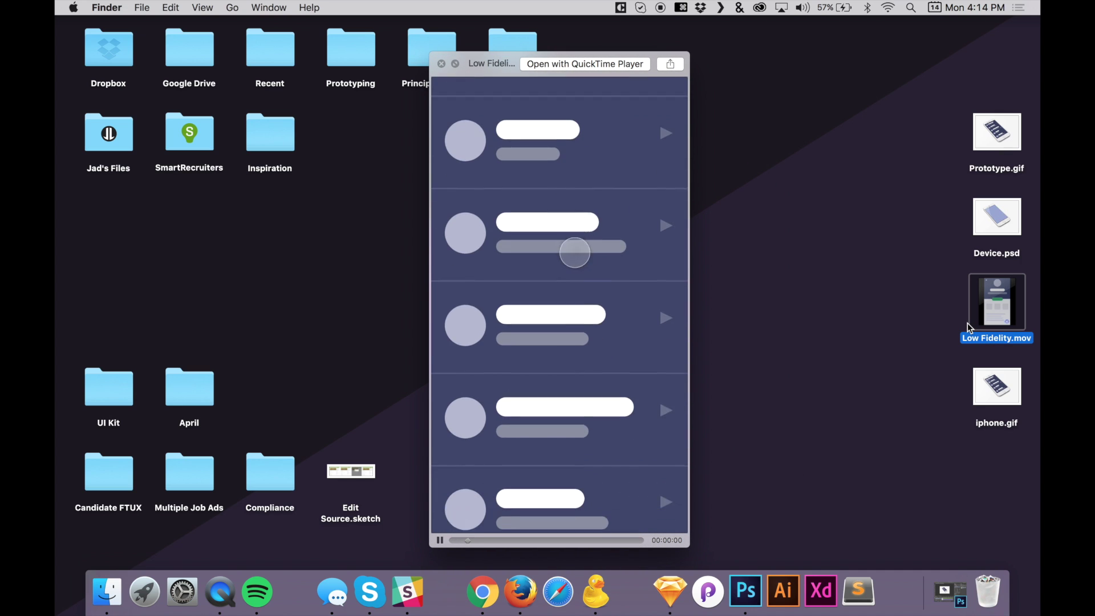
key(Down)
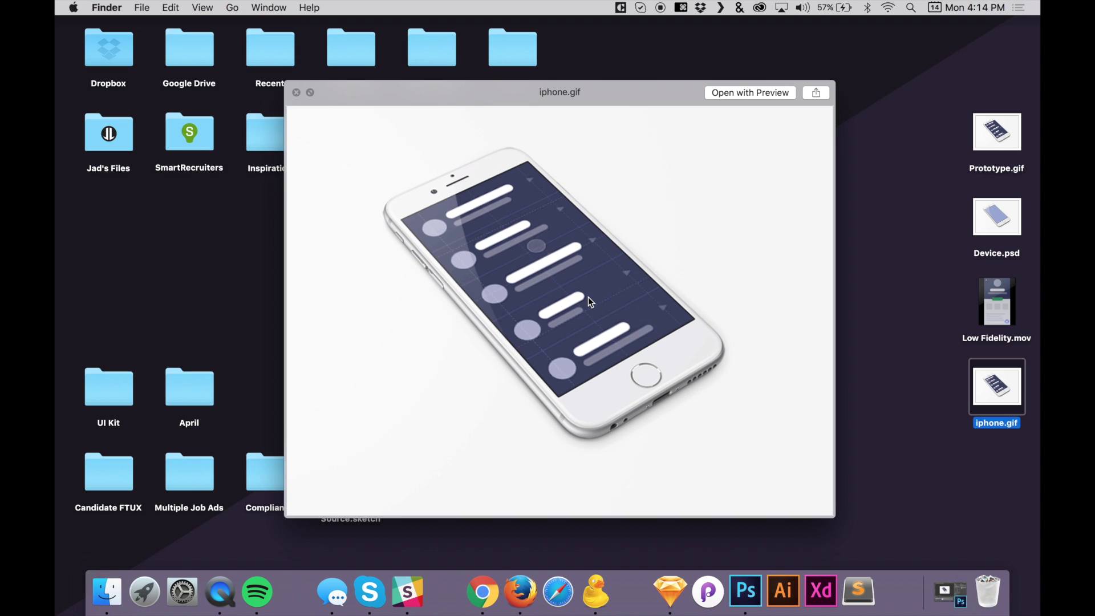
key(space)
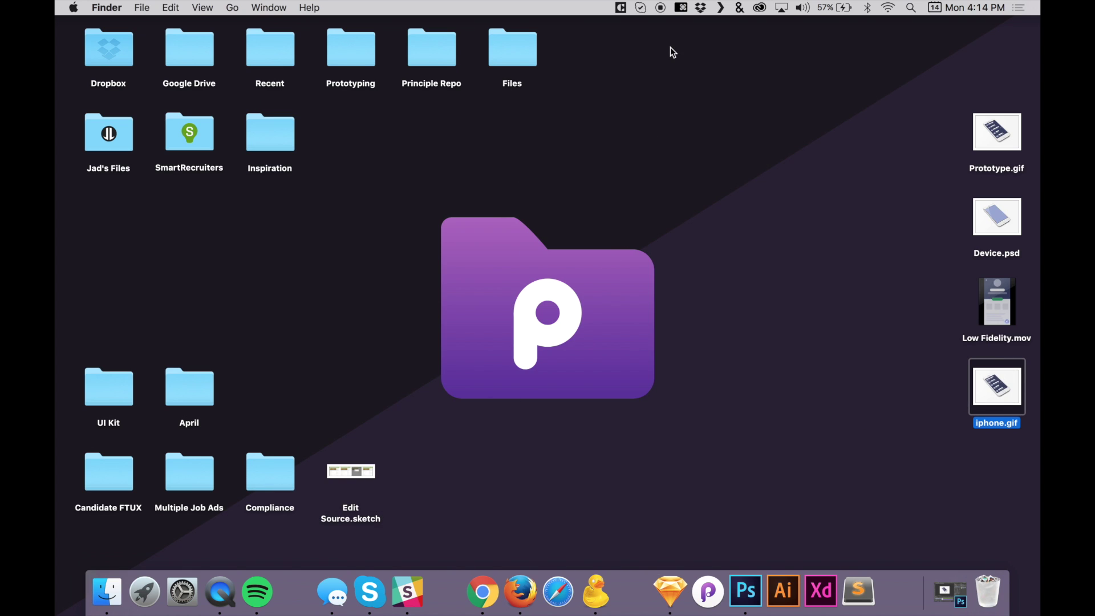